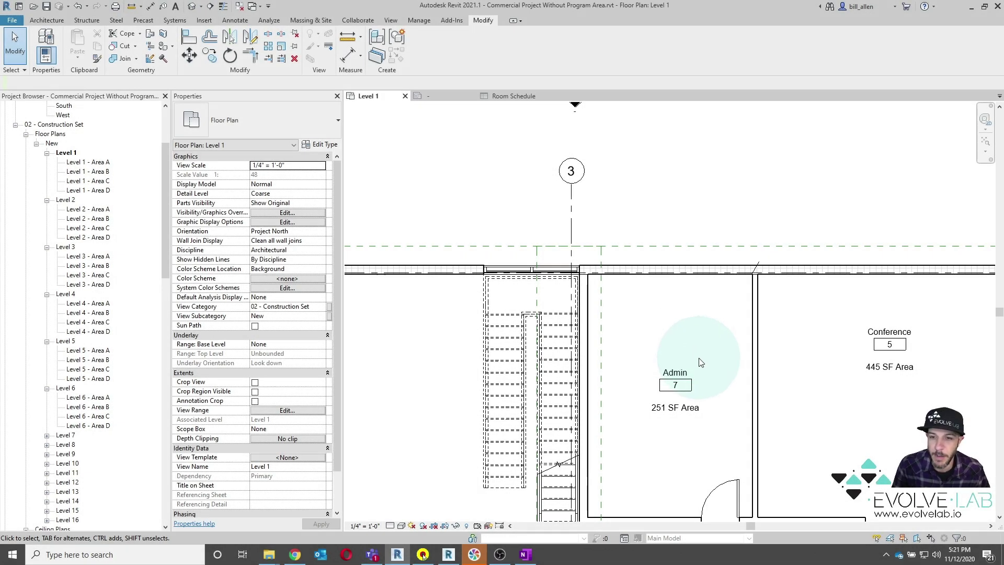
- Open the Admin room tag's M_Room Tag family and edit the parameters of its 150 Area label
left_click(677, 377)
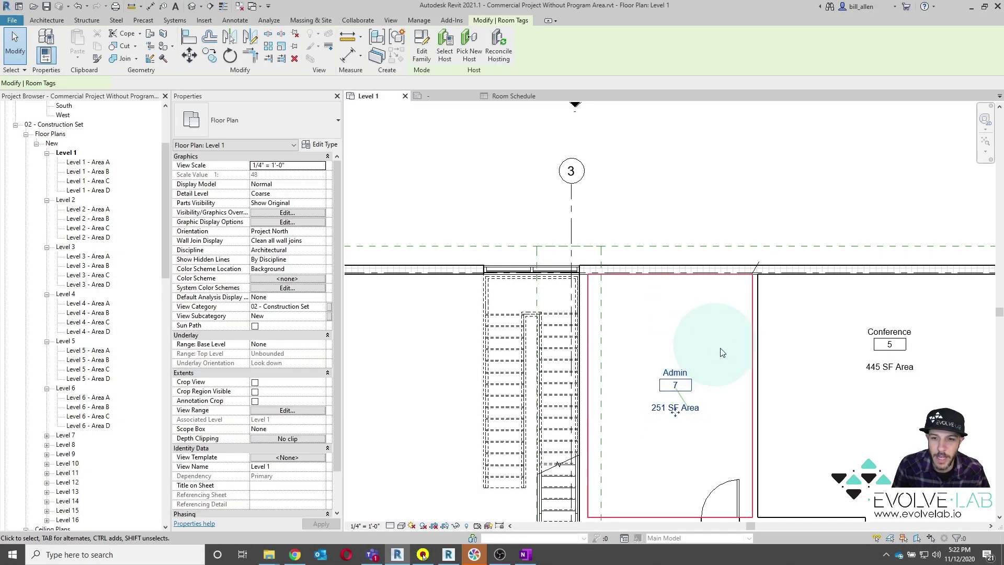
left_click(429, 49)
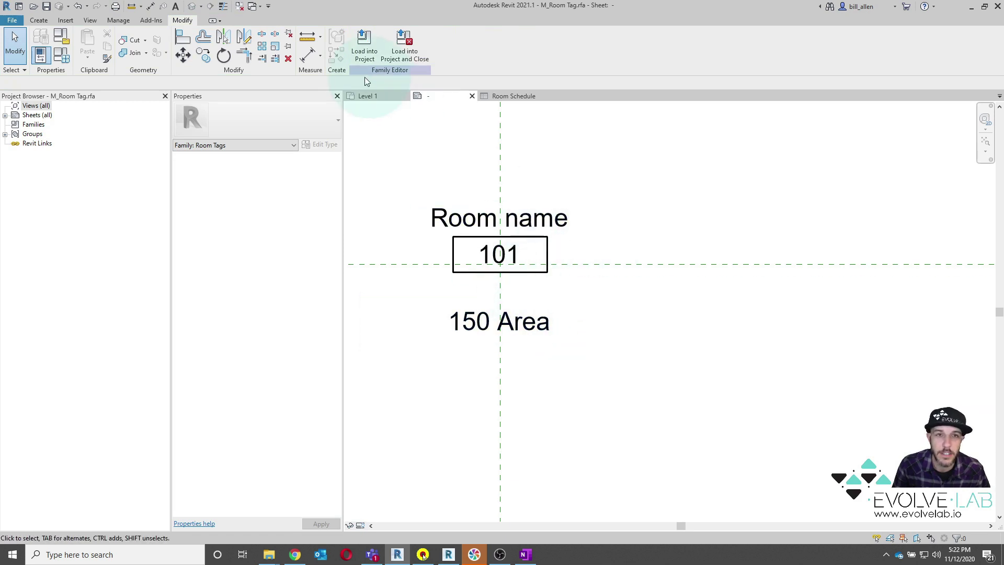
left_click(125, 21)
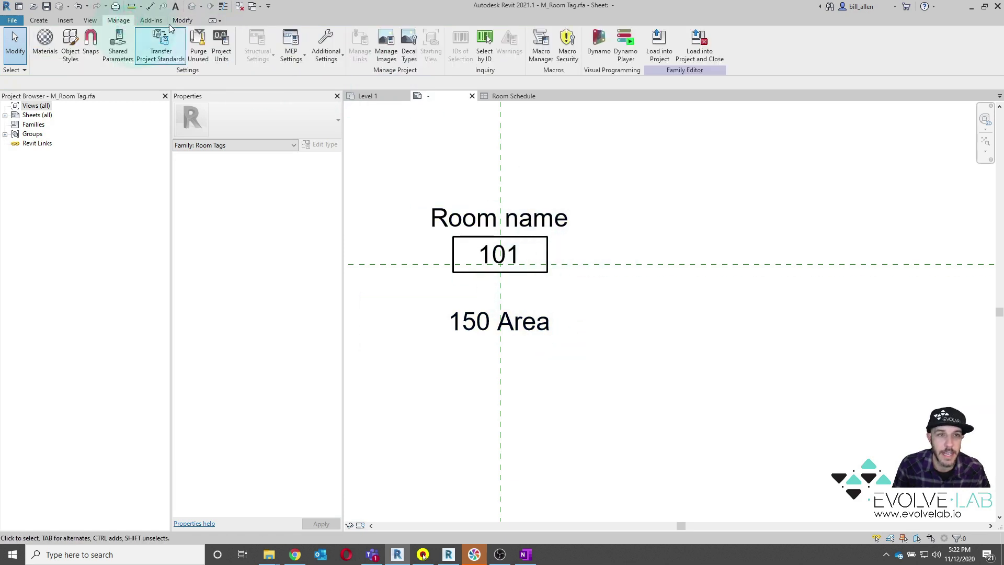
left_click(472, 325)
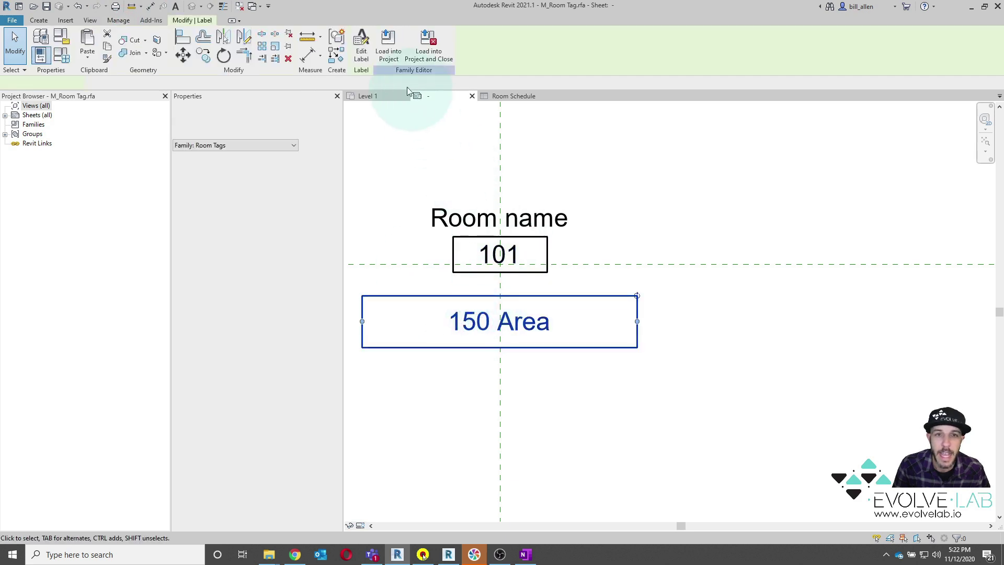
left_click(360, 53)
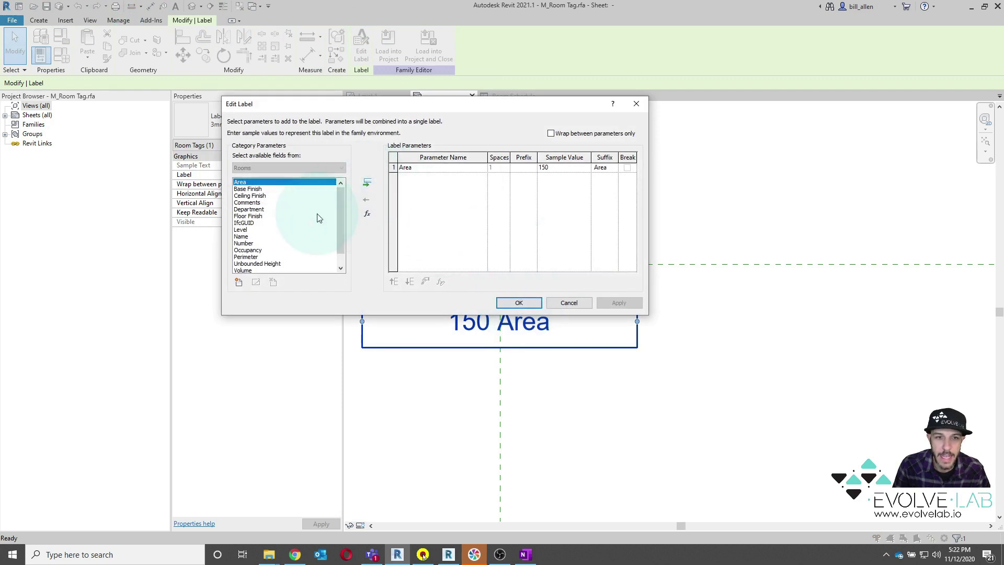
- Add the shared Program Area parameter to the tag label below Area
left_click(239, 282)
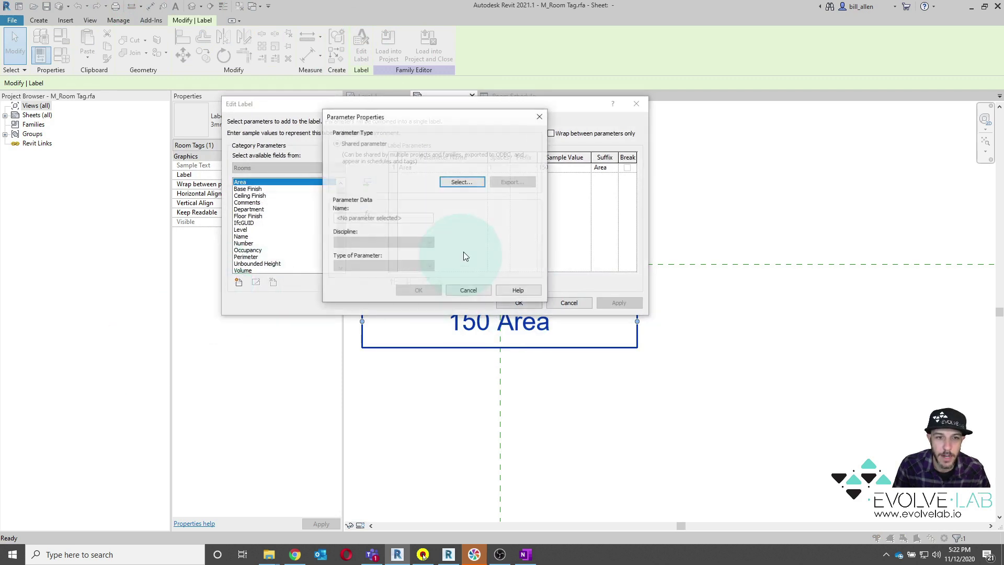
left_click(461, 184)
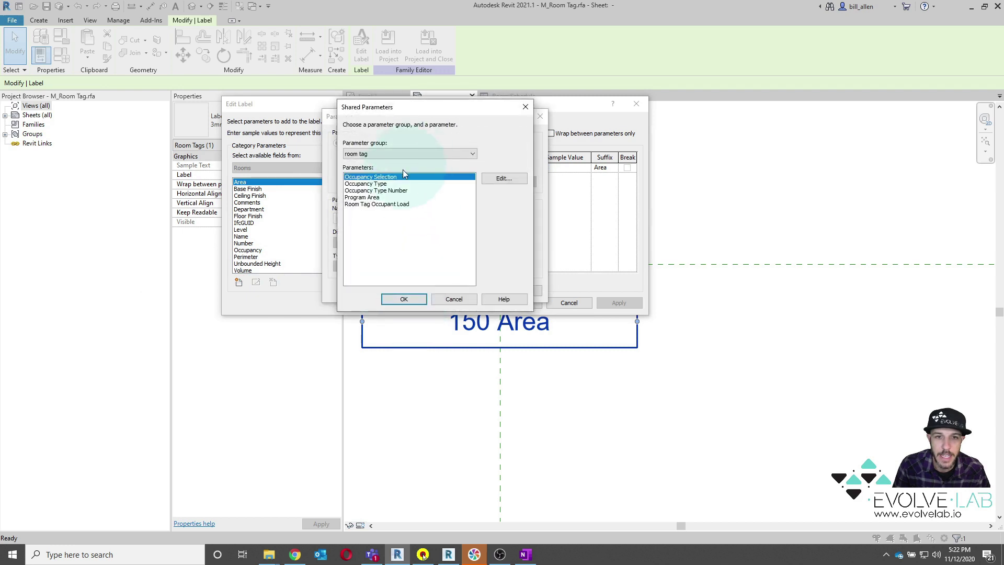
left_click(375, 198)
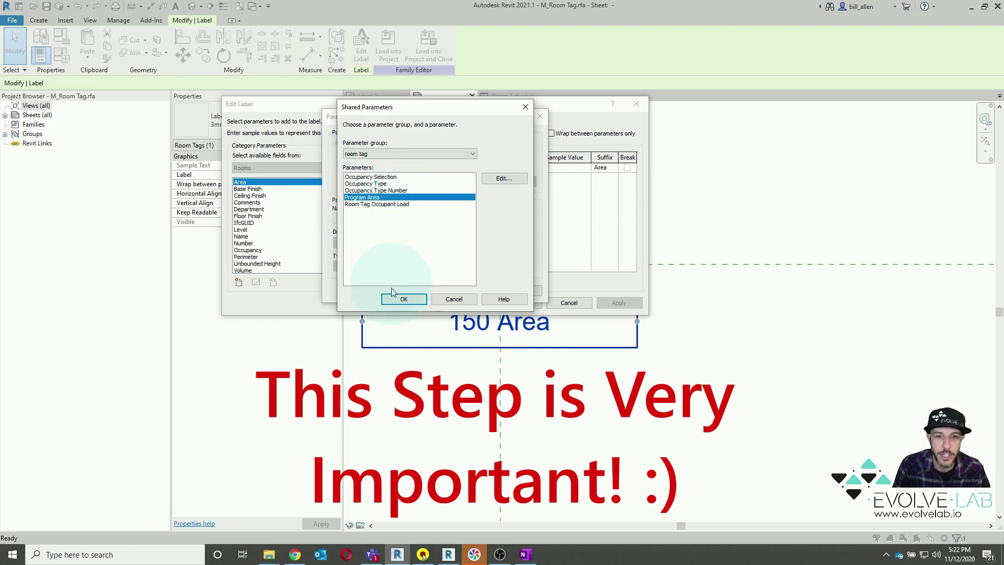
left_click(403, 299)
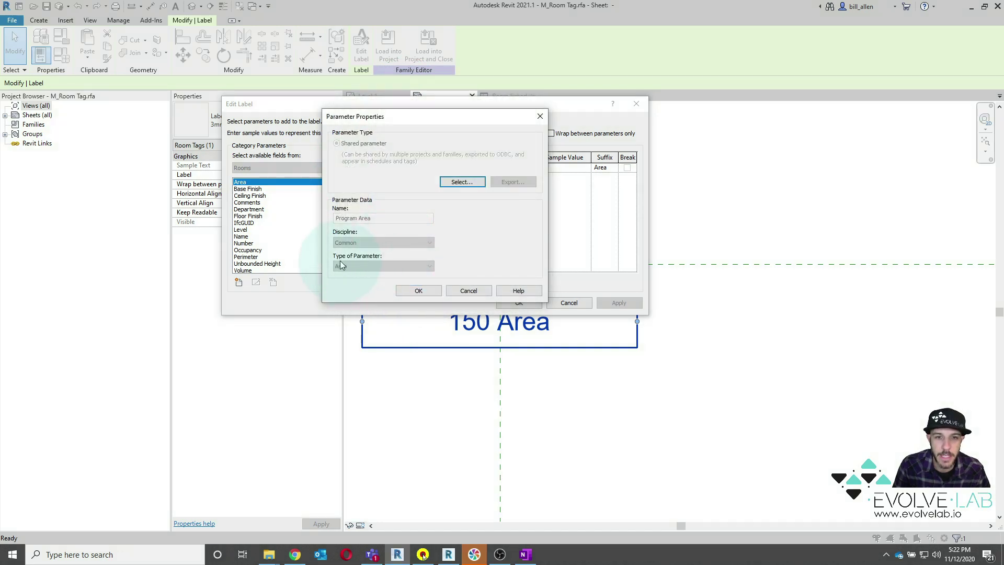
left_click(417, 289)
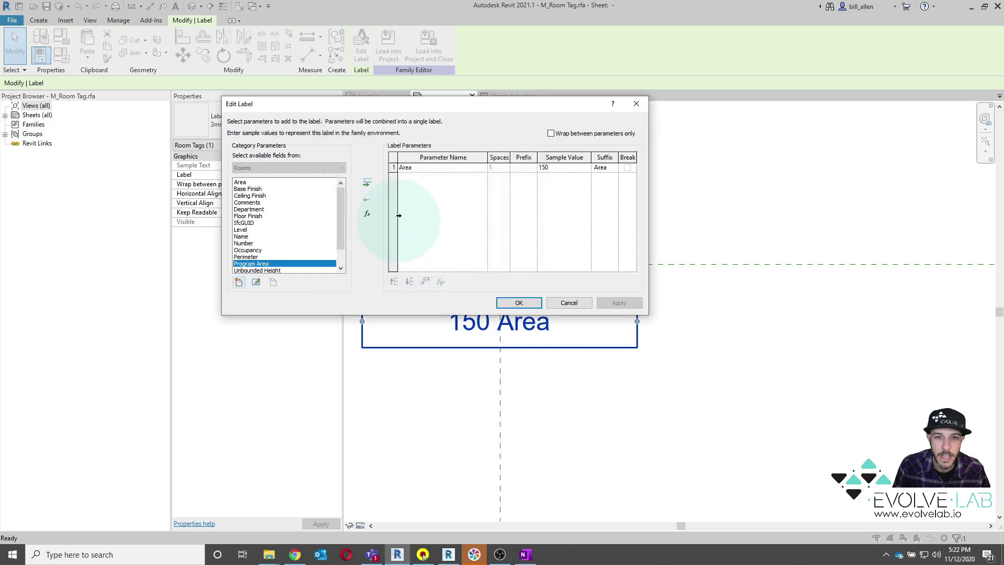
left_click(368, 185)
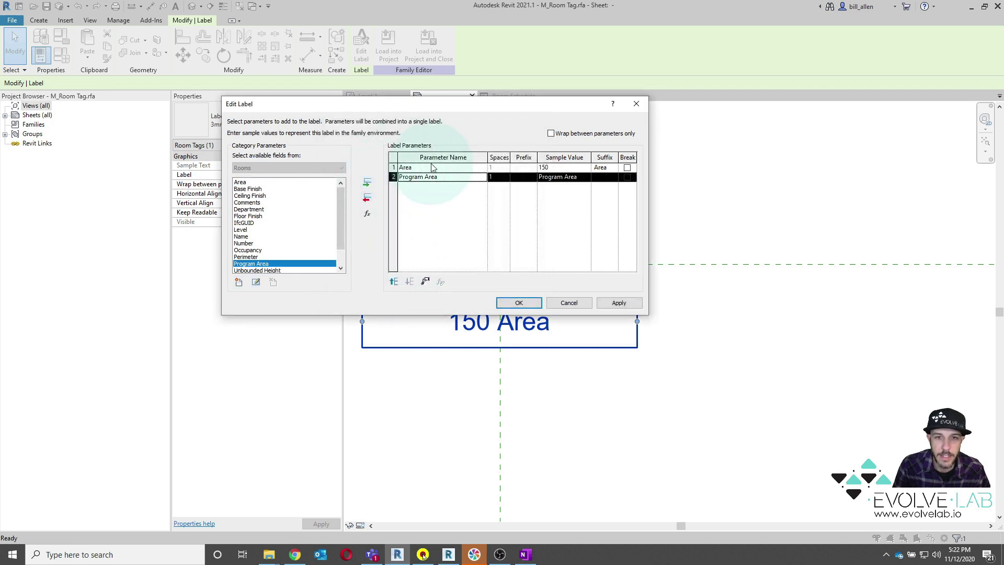
- Give Program Area the sample value 200 and a 'Program Area' suffix
left_click(547, 177)
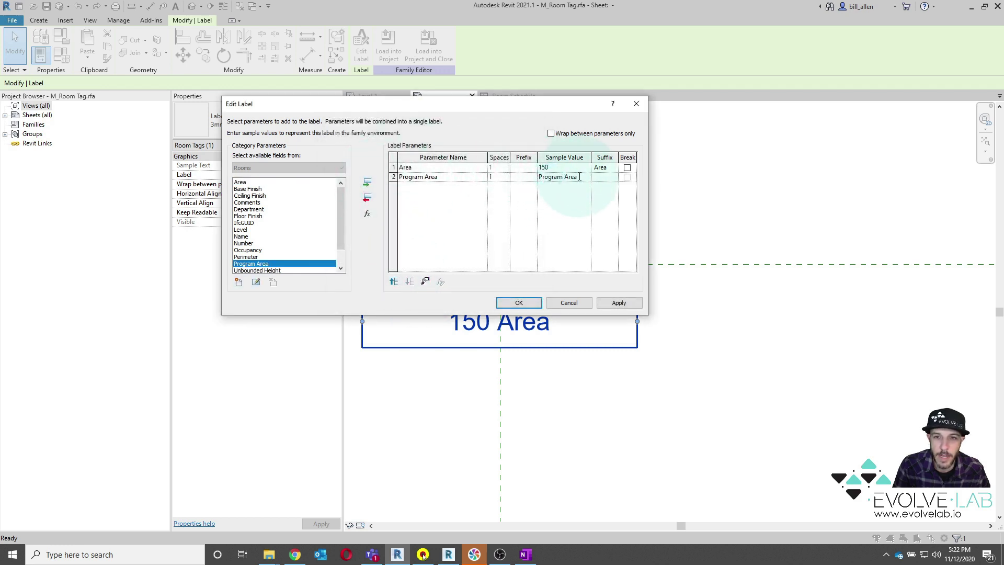
left_click(522, 177)
type("200")
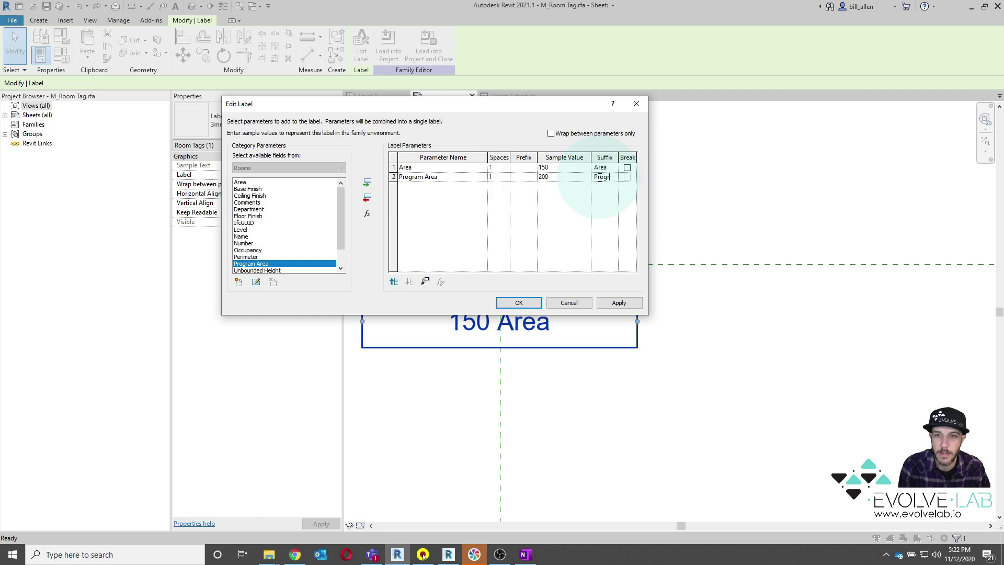
left_click(405, 207)
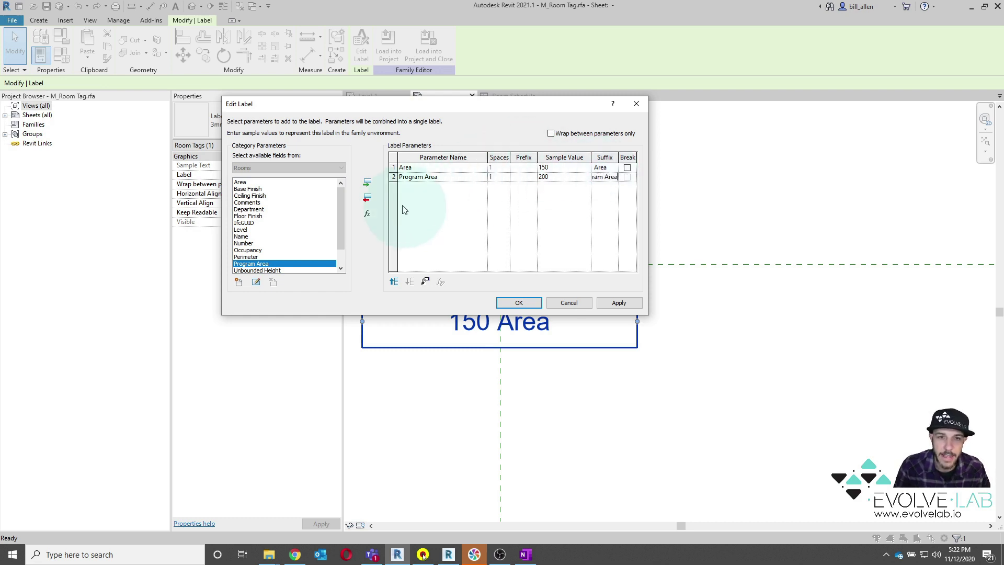
left_click(399, 205)
left_click(367, 213)
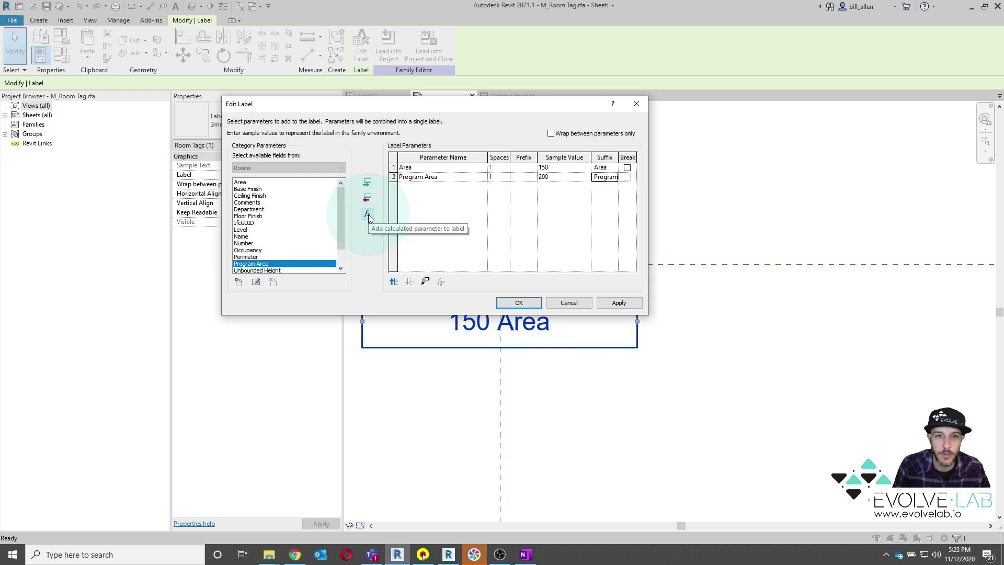
left_click(368, 215)
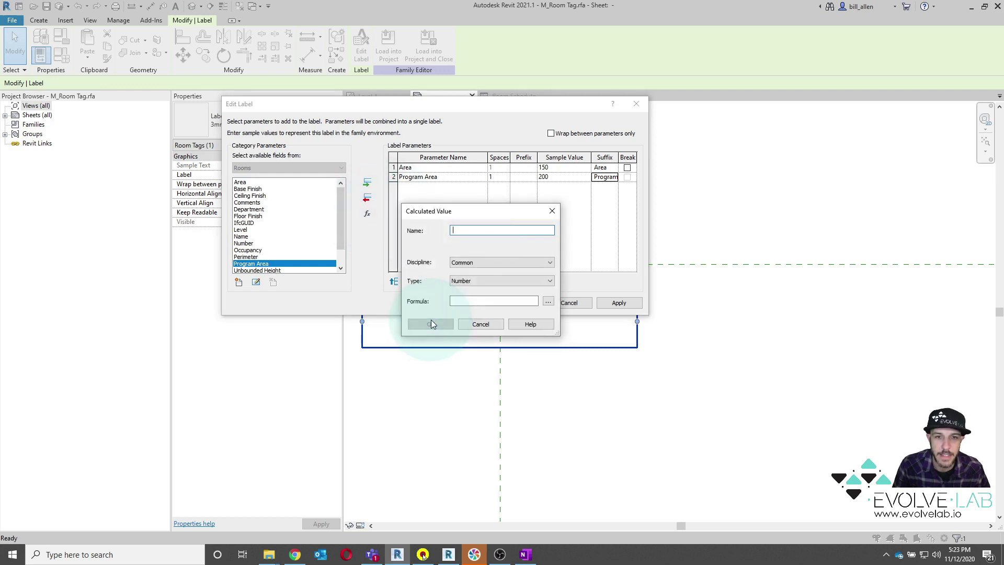
- Create a calculated Area value named Delta with formula Program Area-Area in the label
left_click(486, 231)
left_click_drag(499, 216, 472, 203)
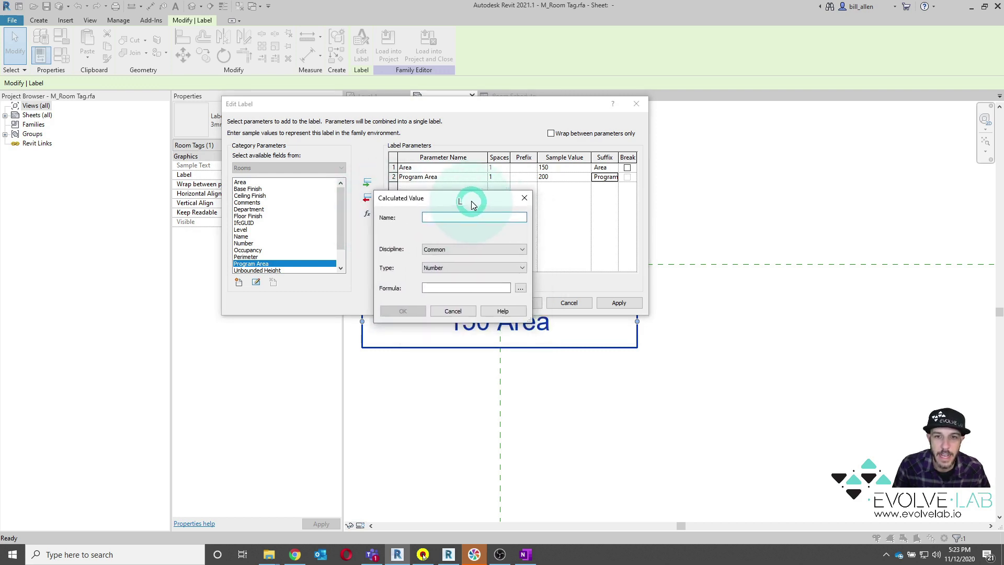
type("Delt")
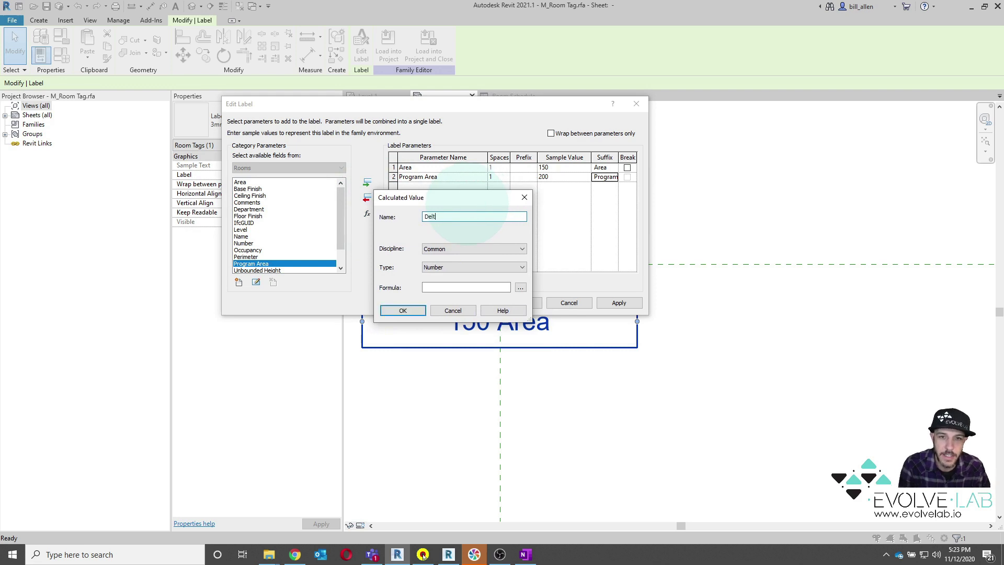
type("a")
left_click(455, 267)
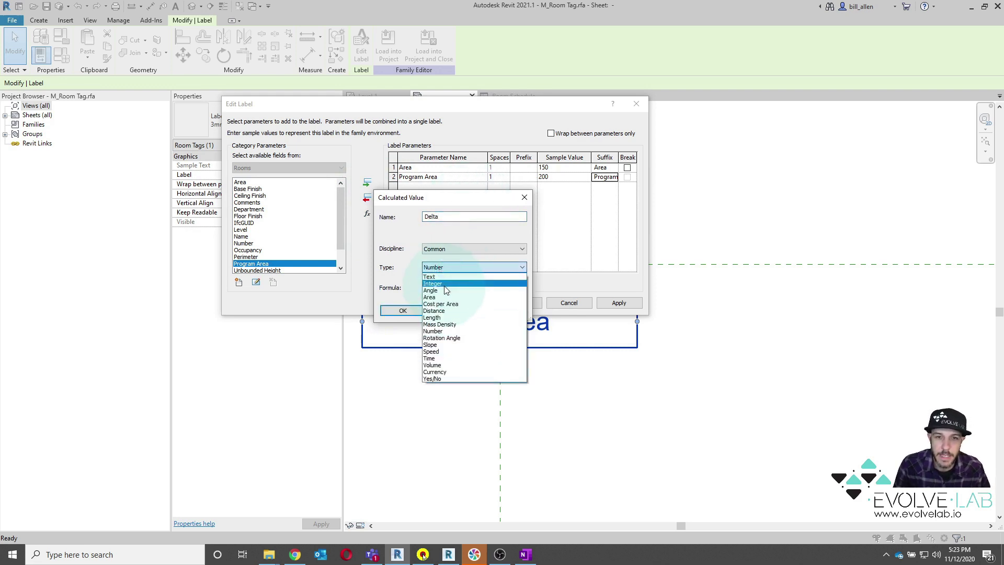
left_click(439, 298)
left_click(520, 288)
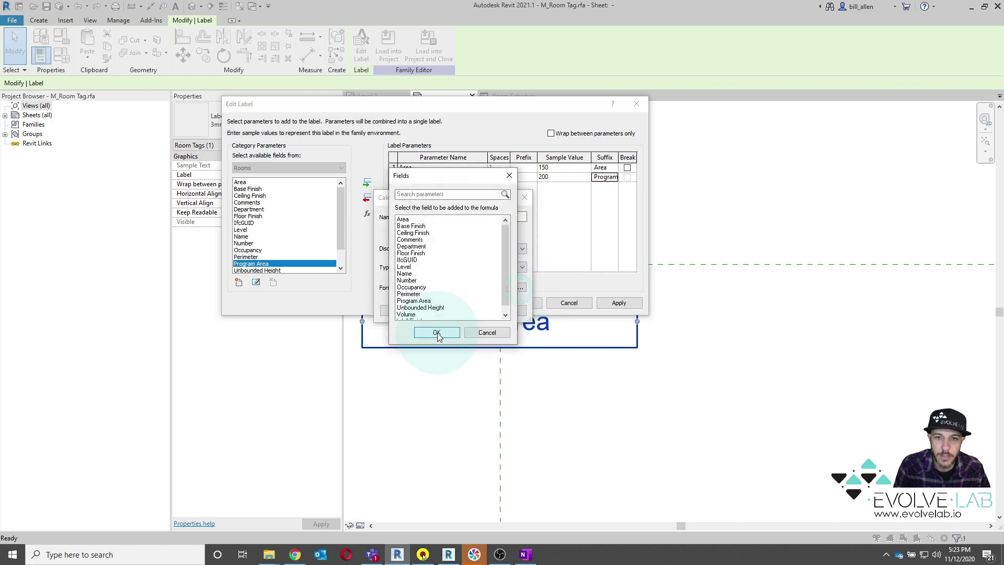
left_click(413, 301)
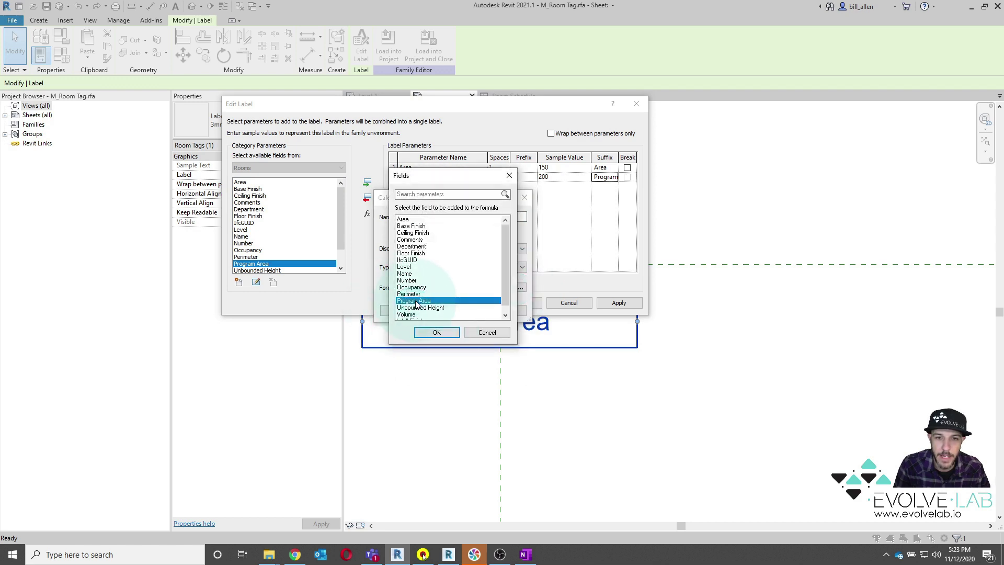
left_click(430, 333)
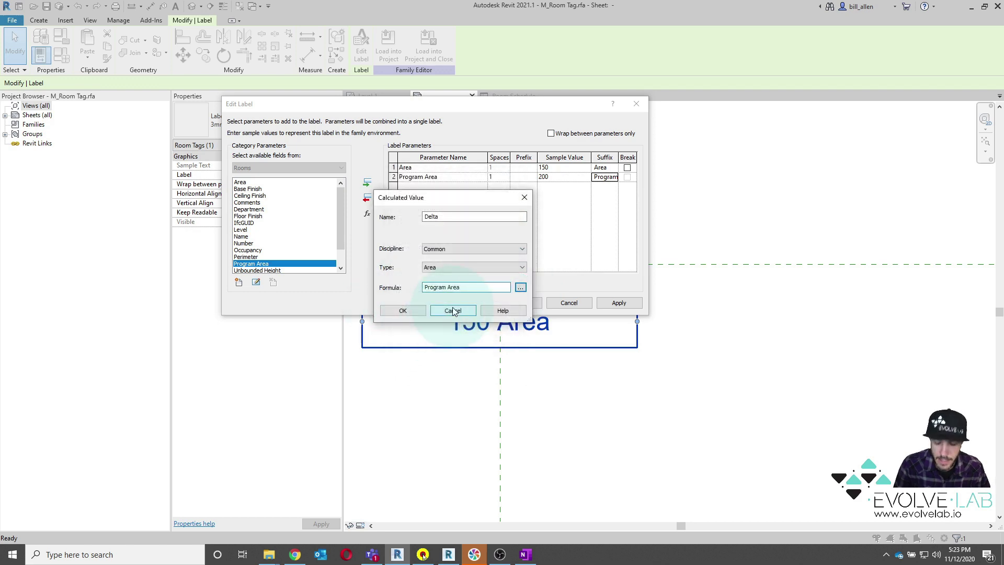
left_click(520, 288)
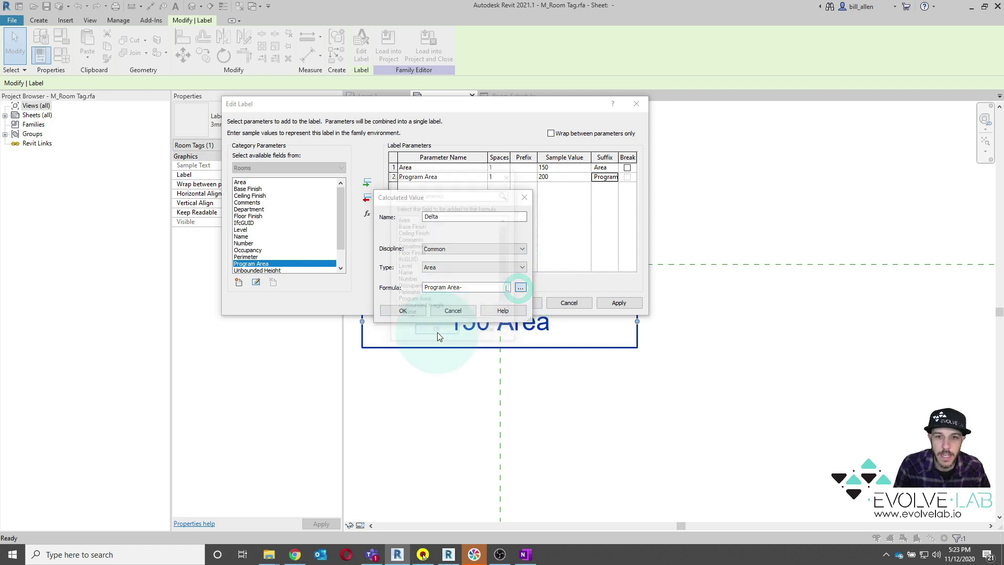
left_click(408, 219)
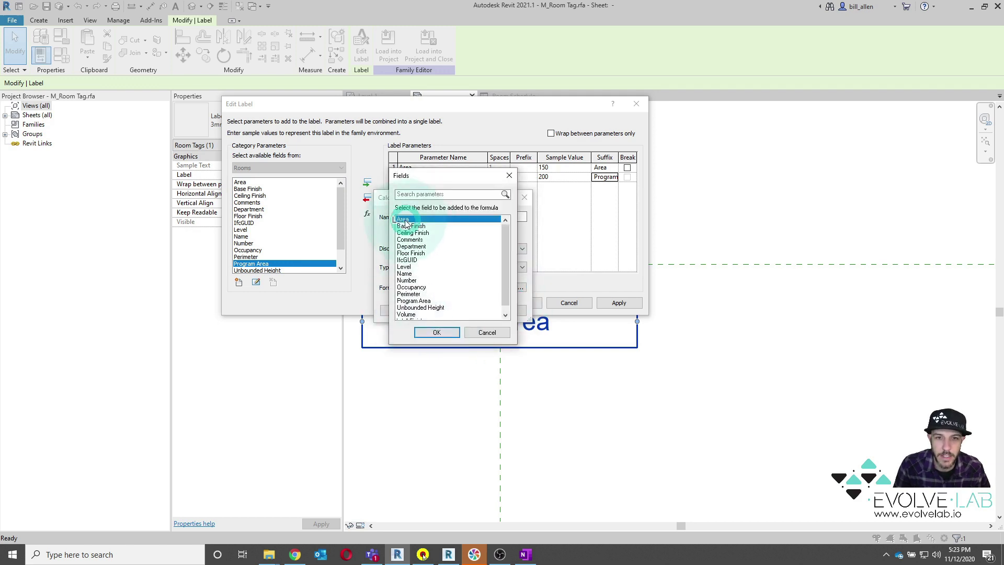
left_click(447, 333)
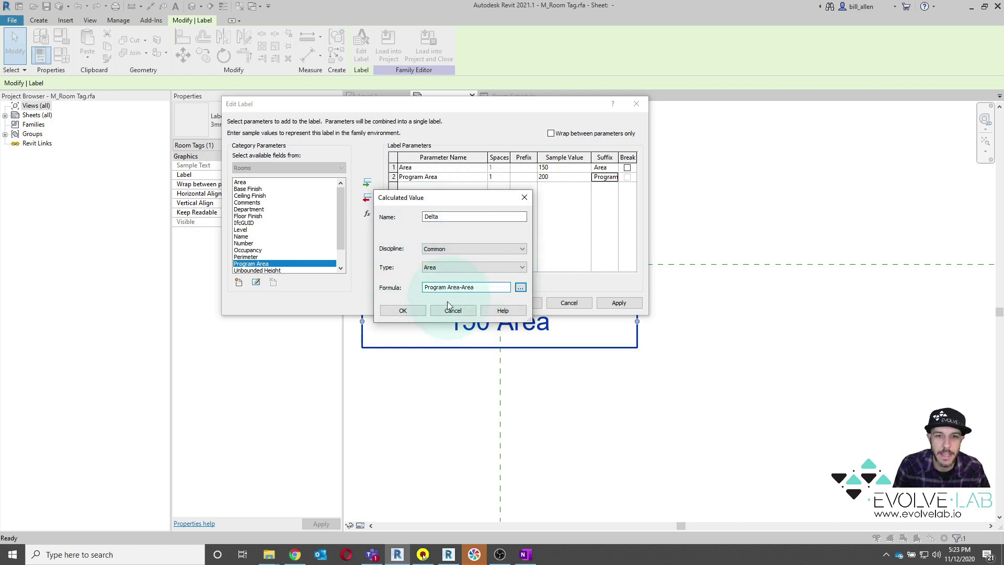
left_click(418, 312)
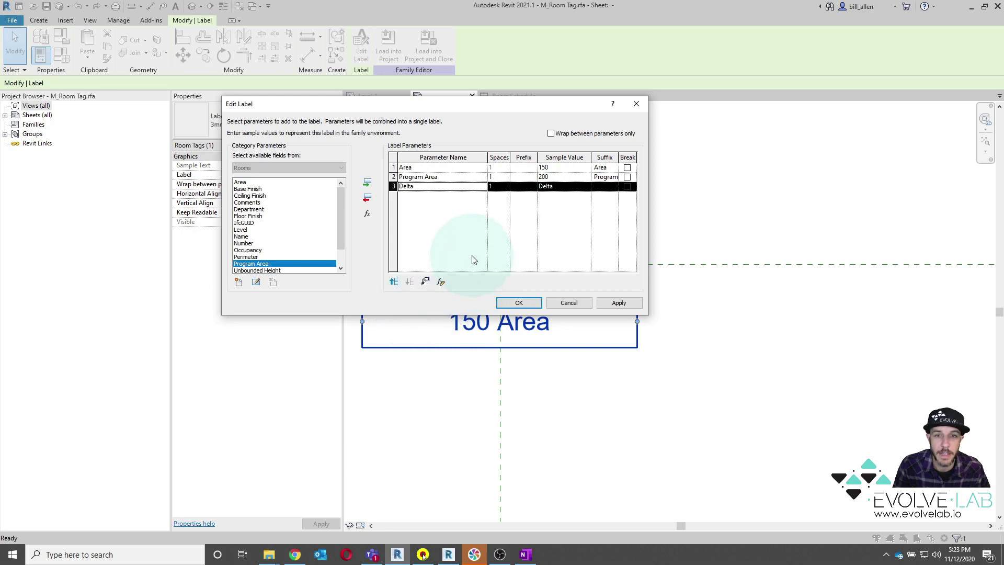
- Add a Delta suffix and line breaks so the label stacks 150 Area, 200 Program Area, 50 Delta
left_click(556, 186)
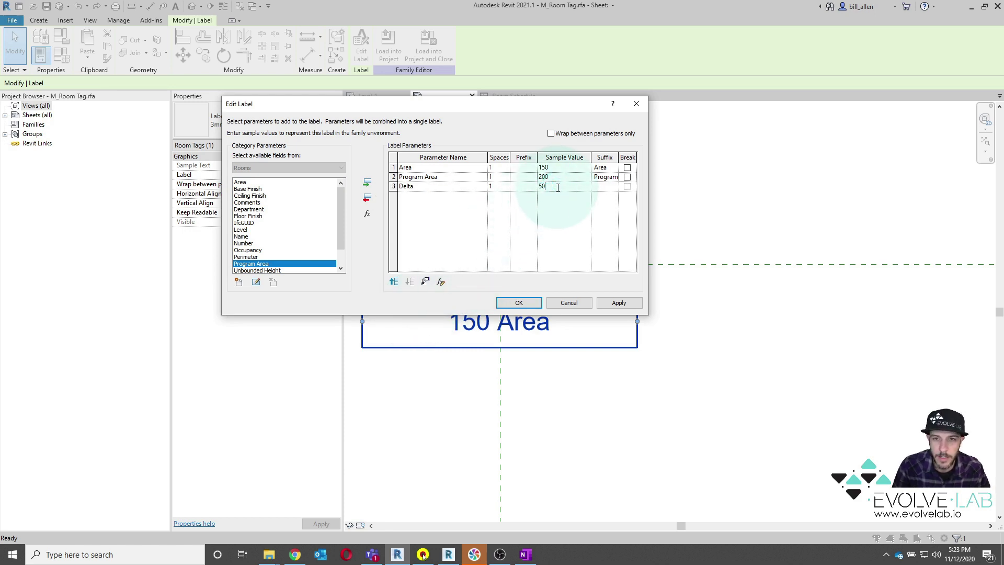
left_click(544, 186)
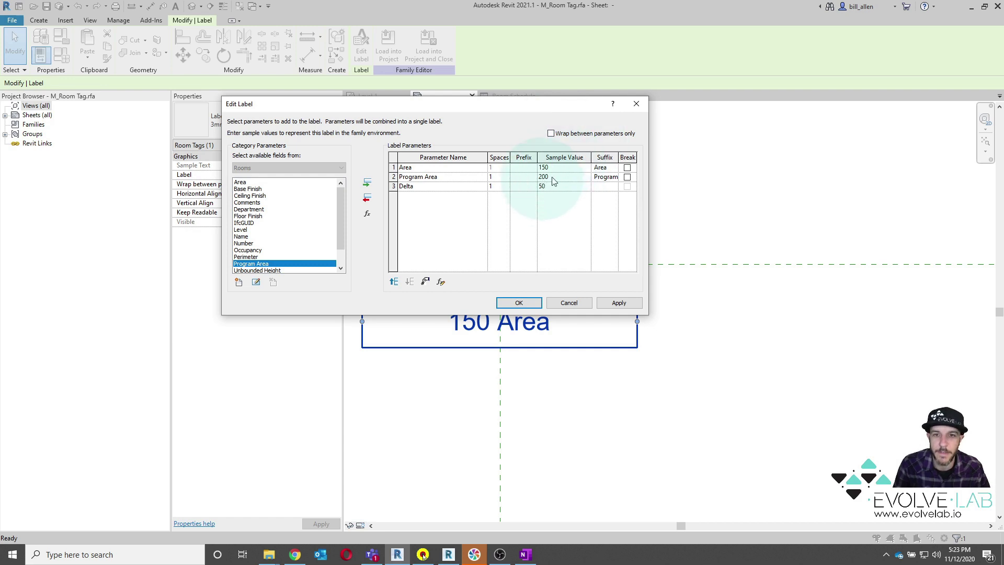
left_click(602, 186)
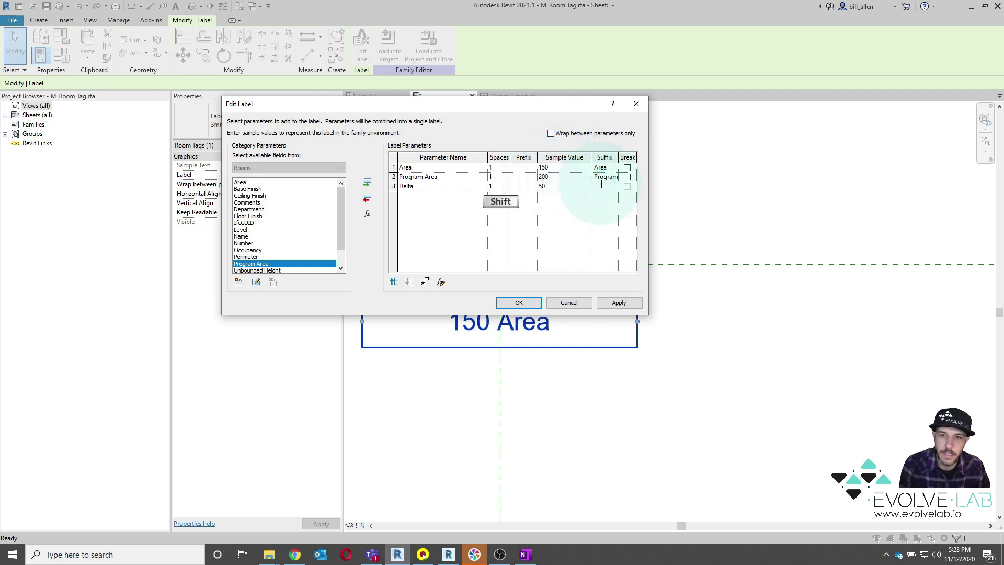
left_click(629, 179)
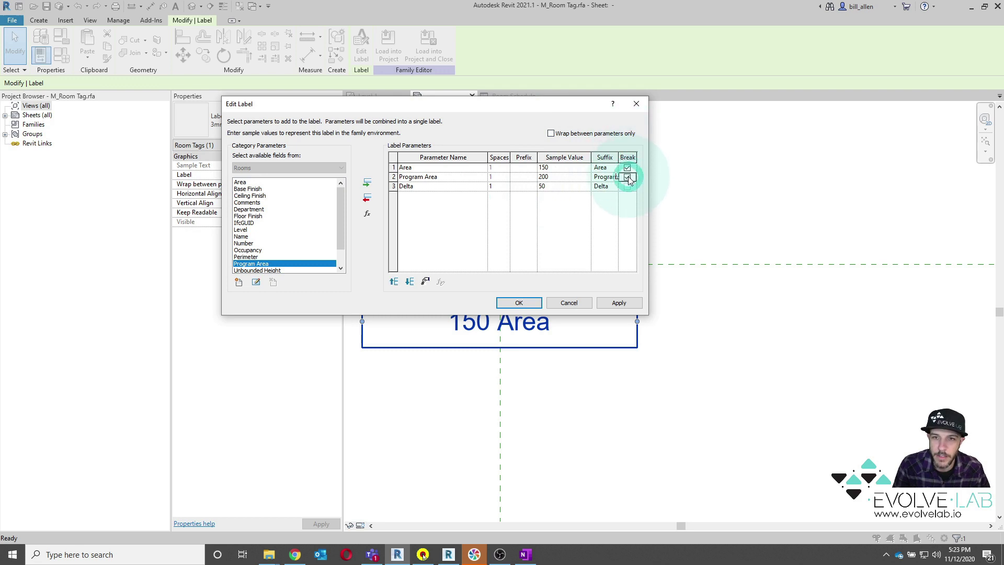
left_click(490, 136)
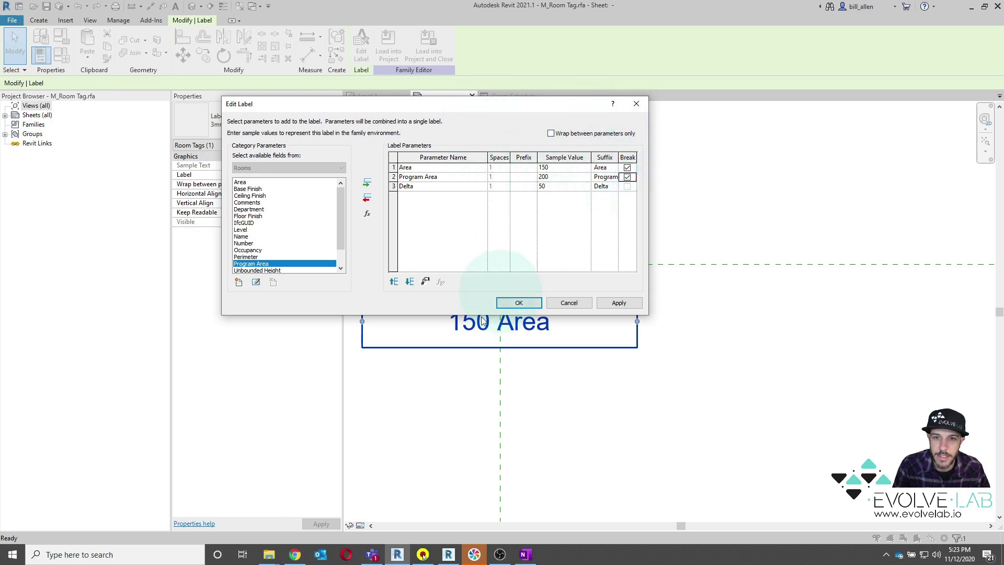
left_click(518, 304)
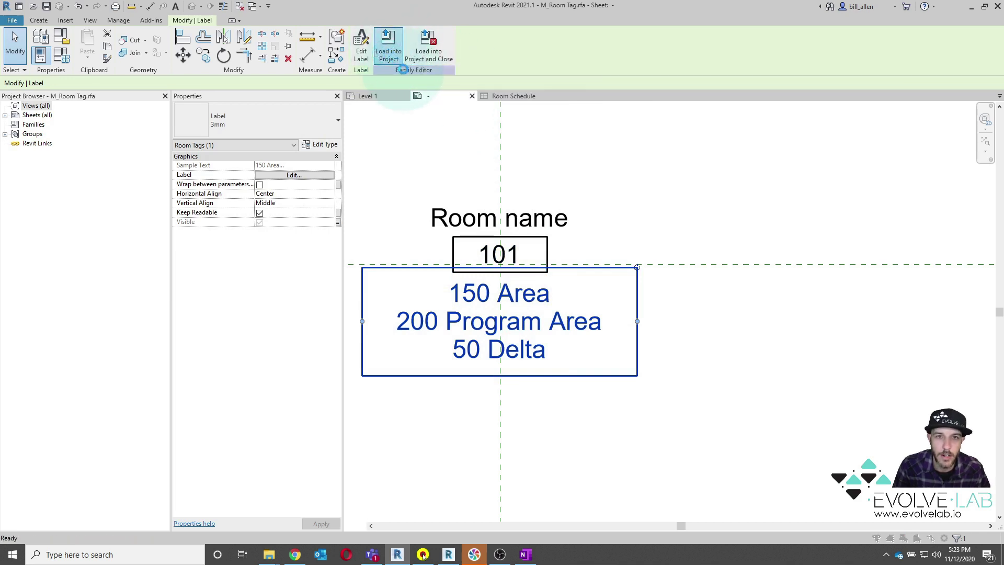
left_click(401, 62)
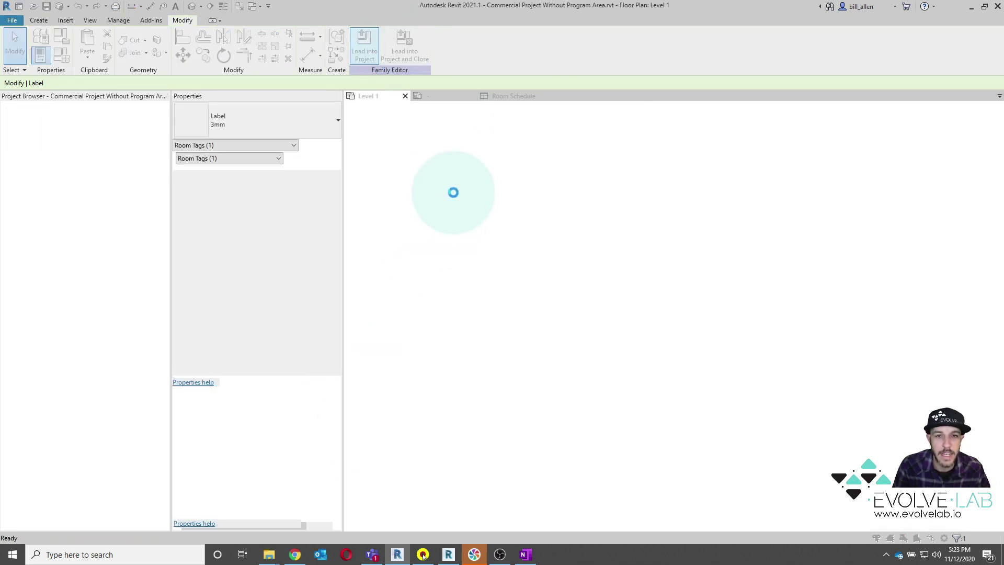
- Load the tag, overwriting the existing version, and check the updated plan tags
left_click(444, 242)
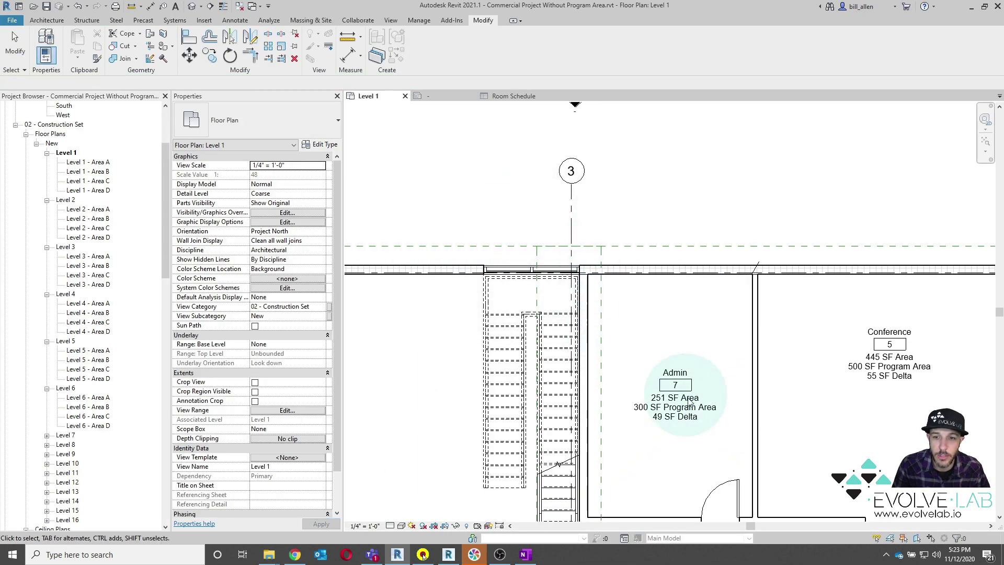
scroll(703, 423, "up", 3)
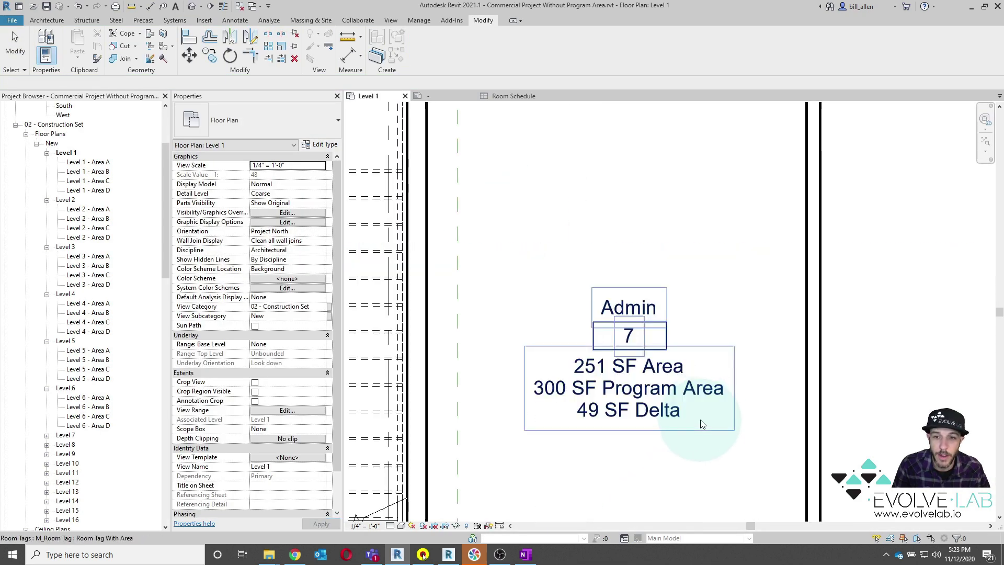
left_click(391, 21)
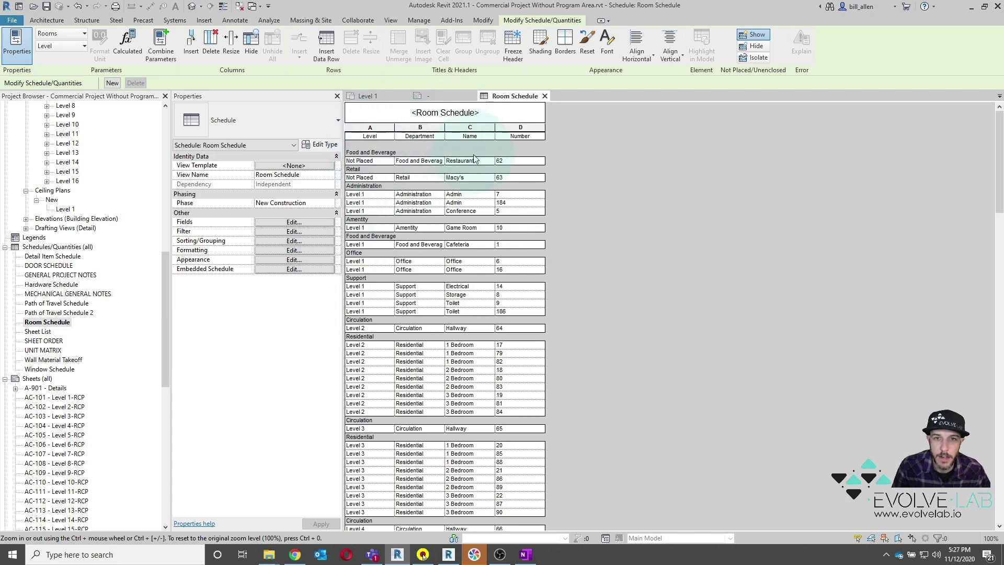
- Add the Program Area and Area fields to the Room Schedule's scheduled fields
left_click(283, 224)
scroll(464, 297, "down", 5)
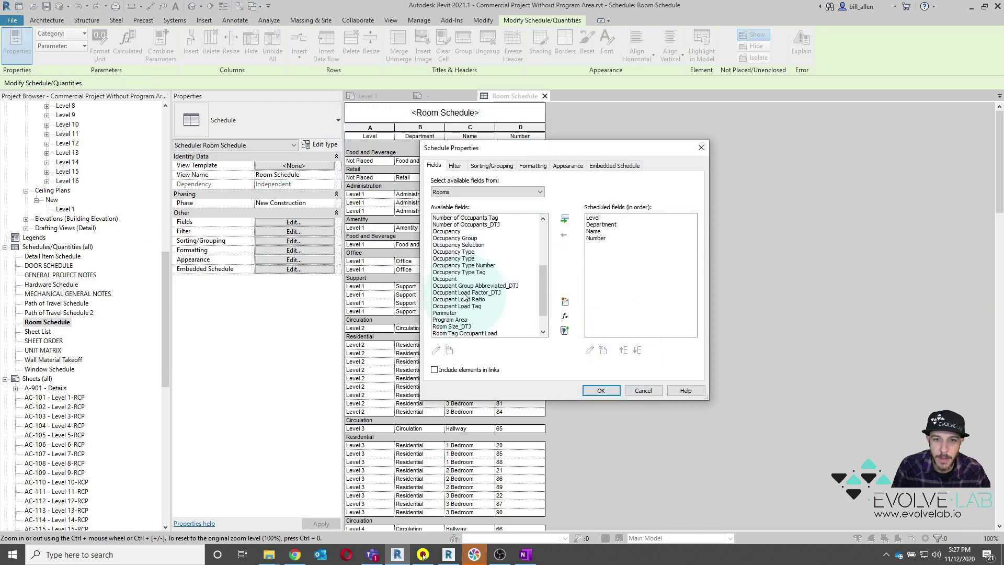
left_click(449, 319)
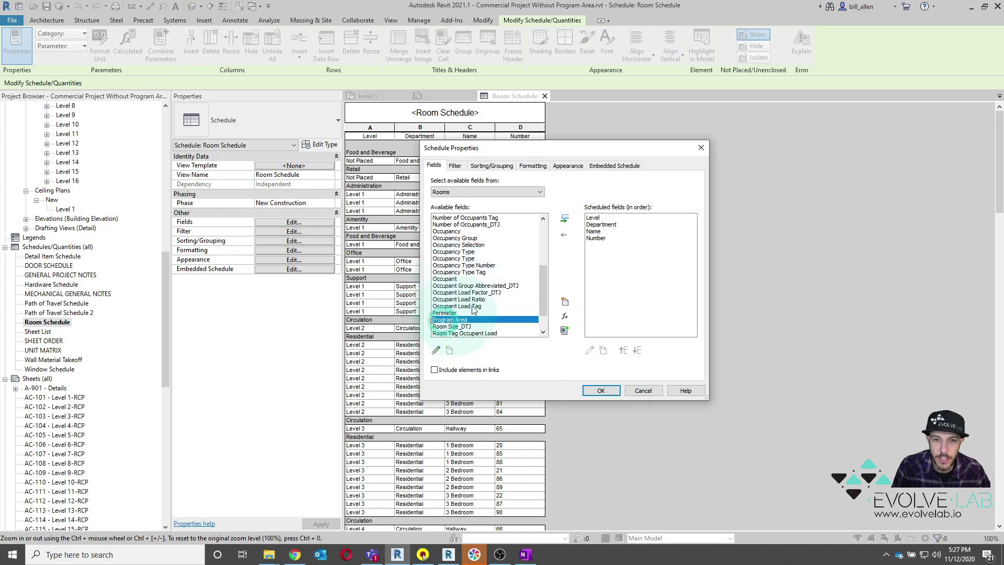
left_click(565, 219)
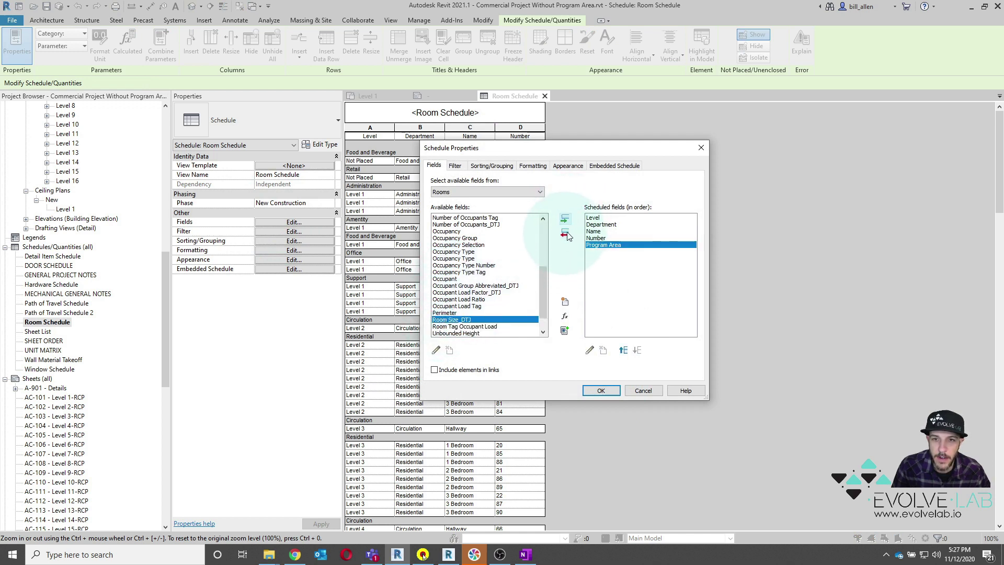
scroll(486, 272, "up", 5)
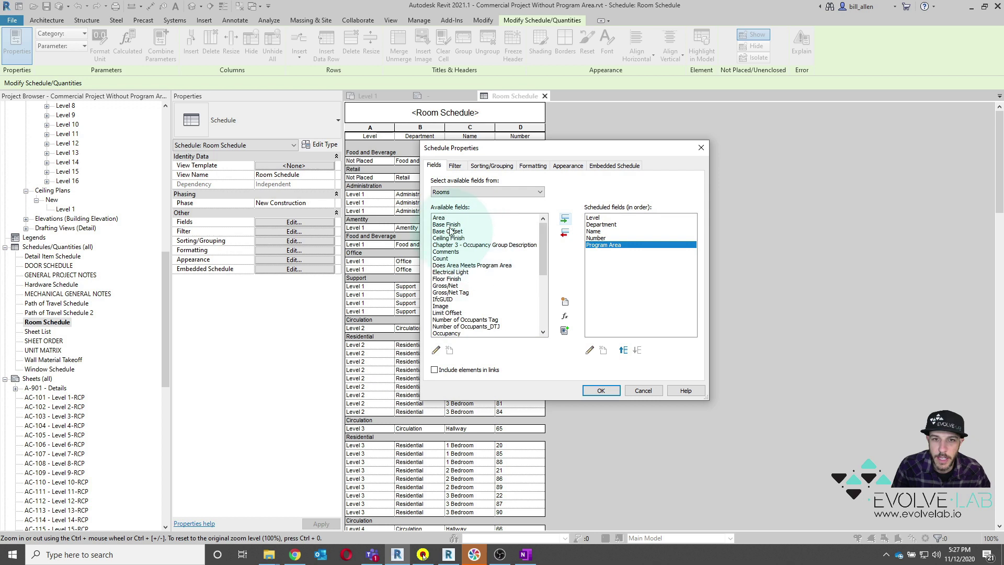
left_click(442, 217)
left_click(564, 218)
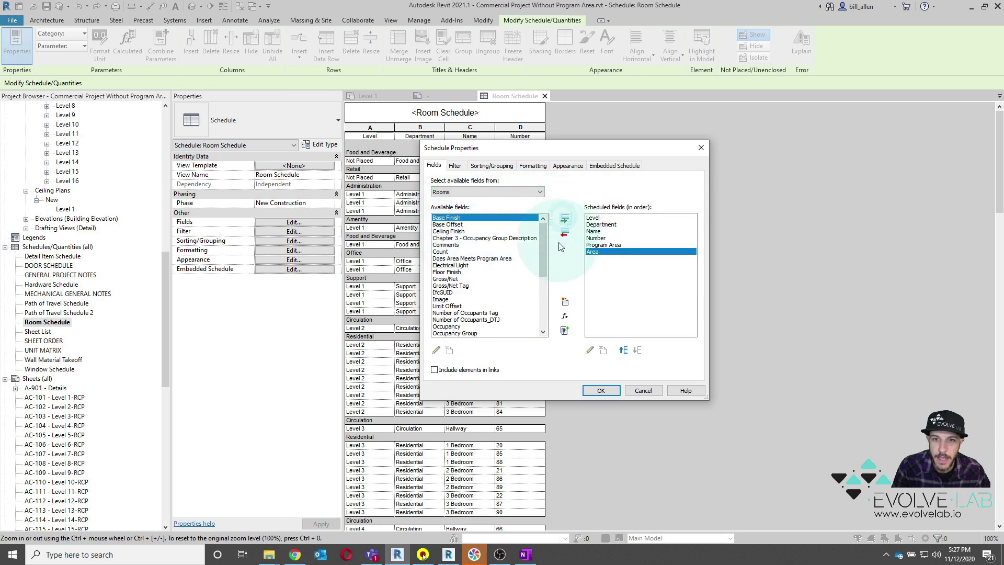
left_click(564, 316)
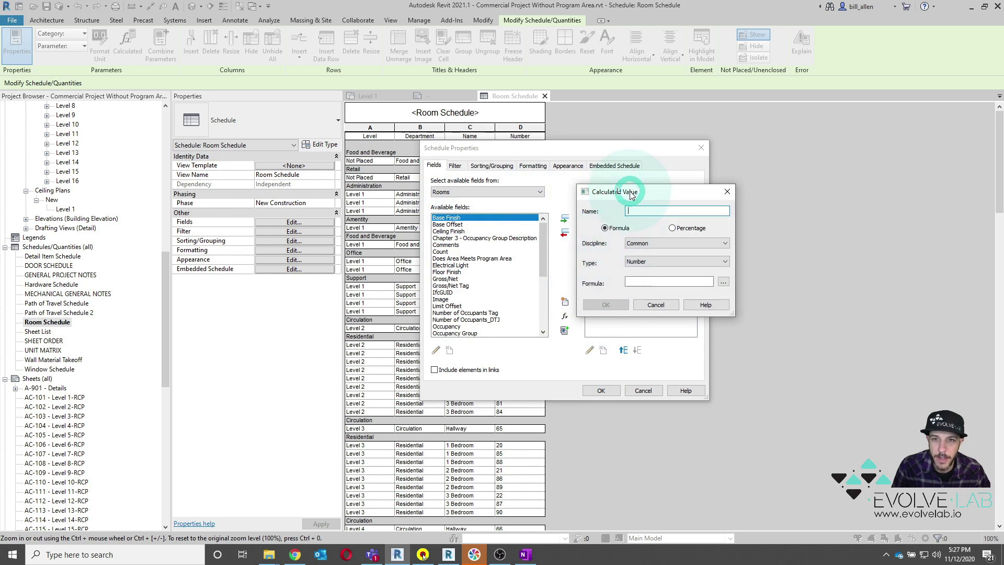
- Add a Delta schedule field of type Area calculated as Program Area-Area
left_click_drag(631, 193, 589, 195)
type("D")
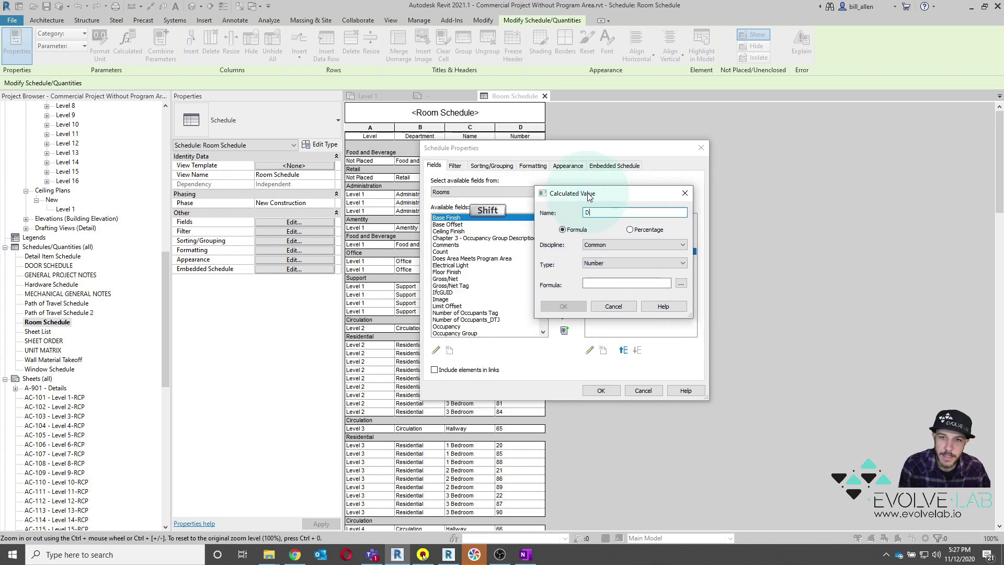
type("elta")
left_click(596, 263)
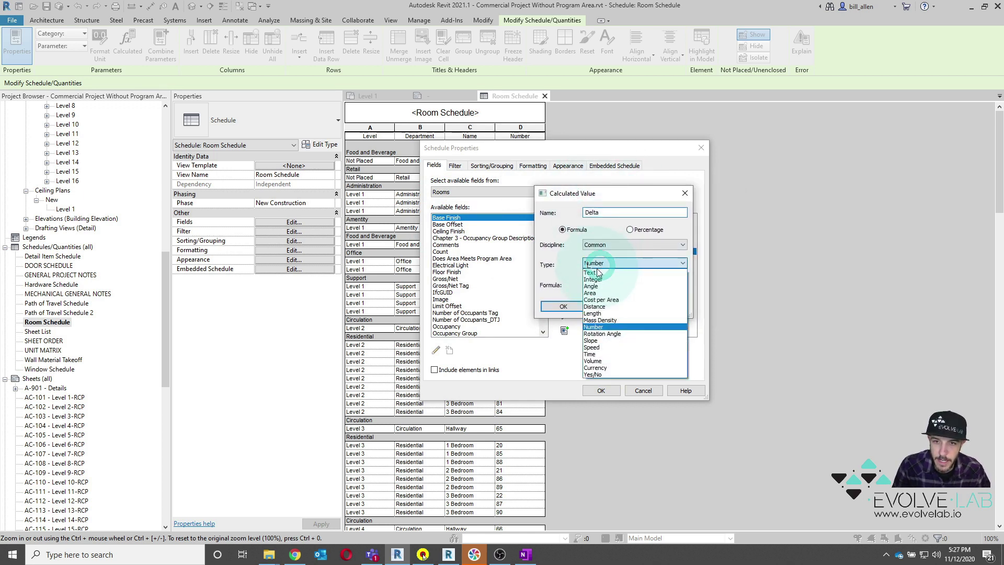
left_click(591, 293)
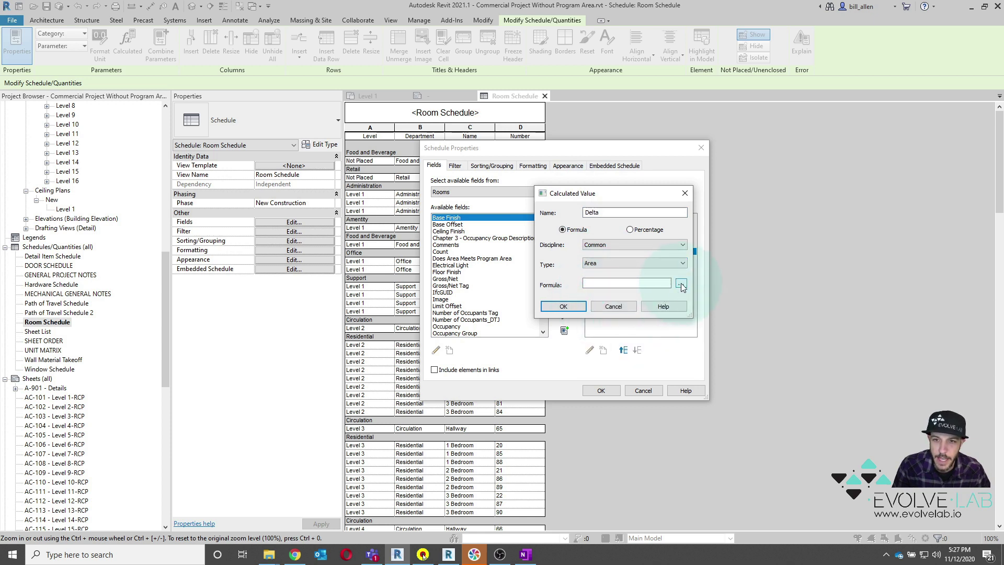
left_click(681, 284)
left_click(574, 232)
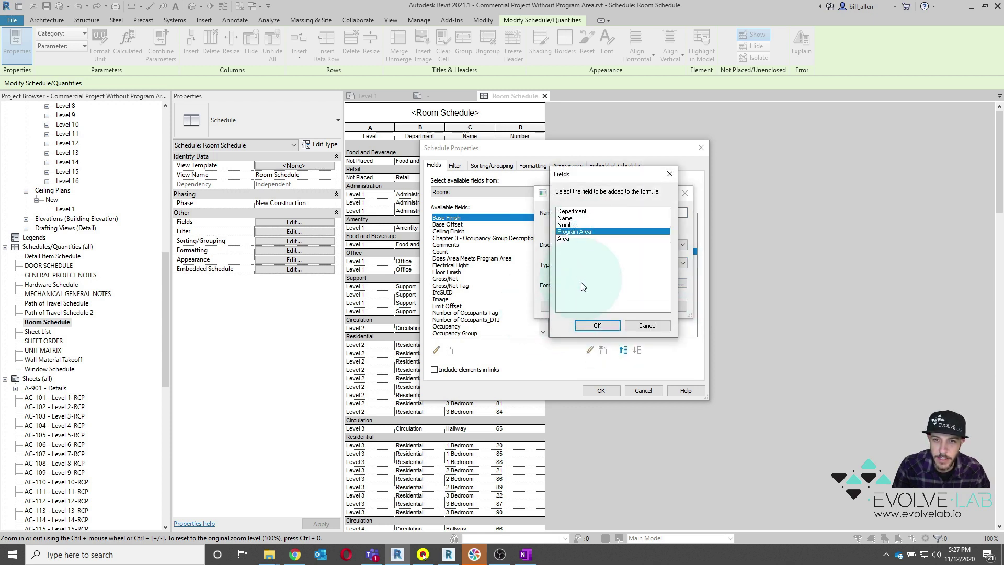
left_click(596, 325)
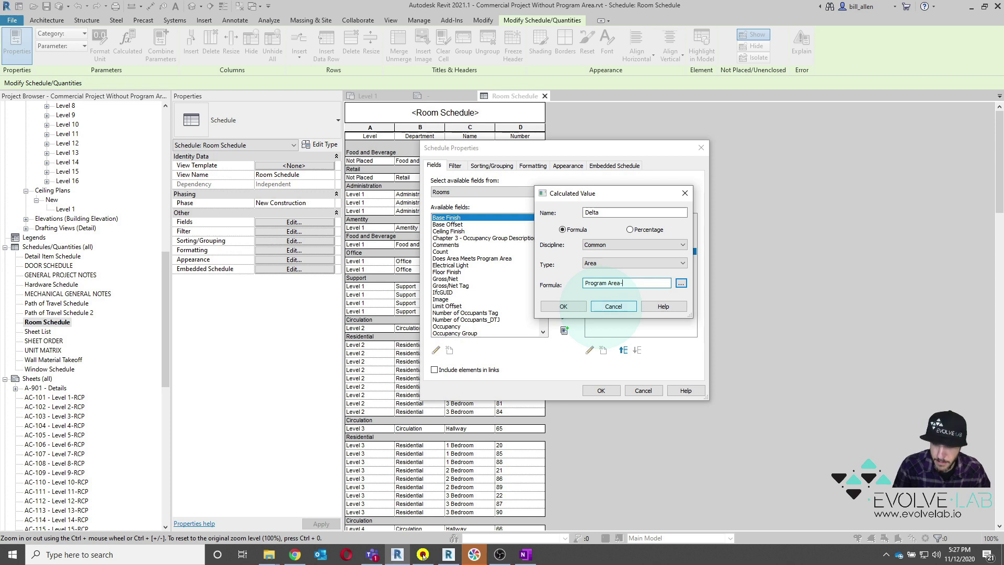
left_click(680, 283)
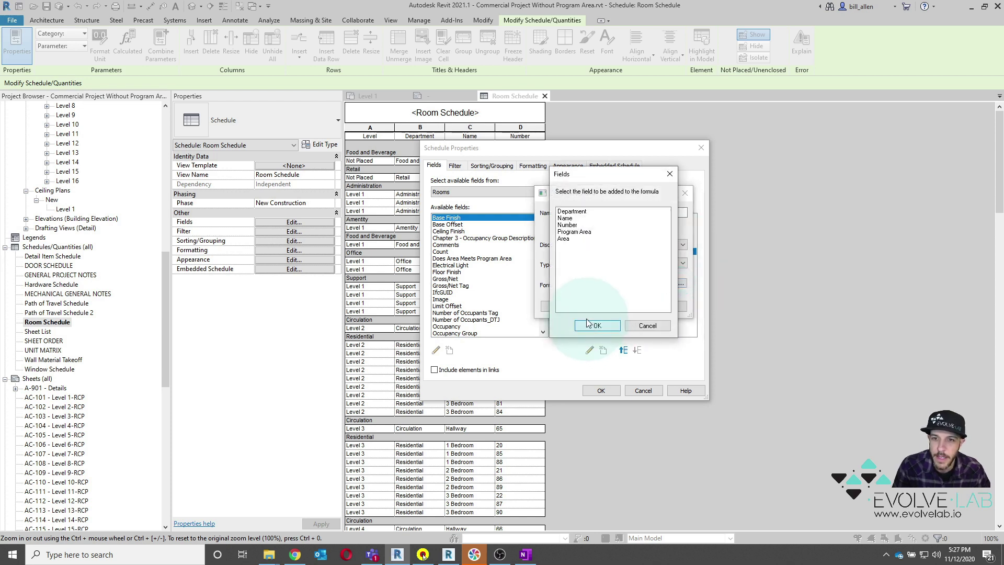
left_click(564, 239)
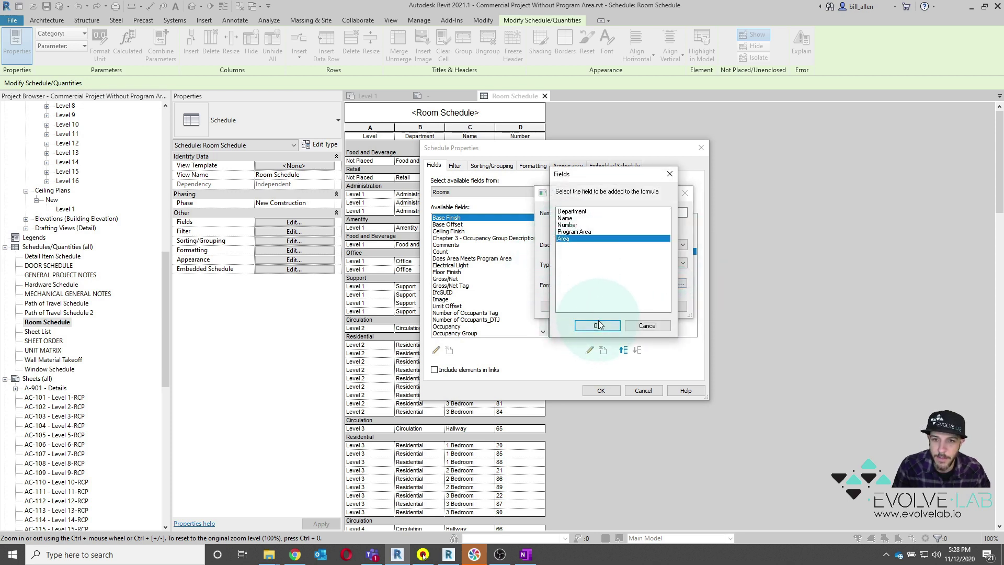
left_click(597, 325)
left_click(584, 307)
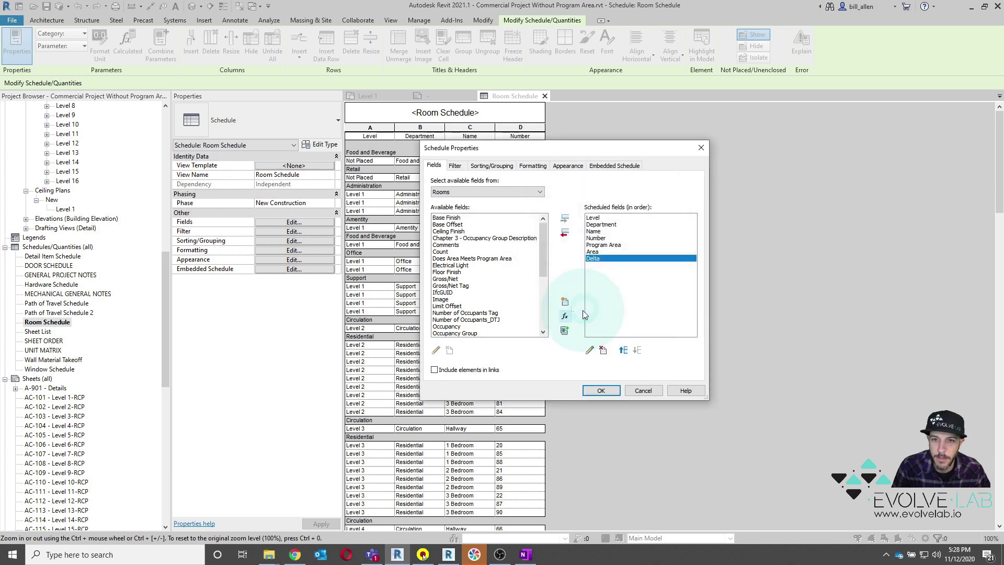
left_click(601, 391)
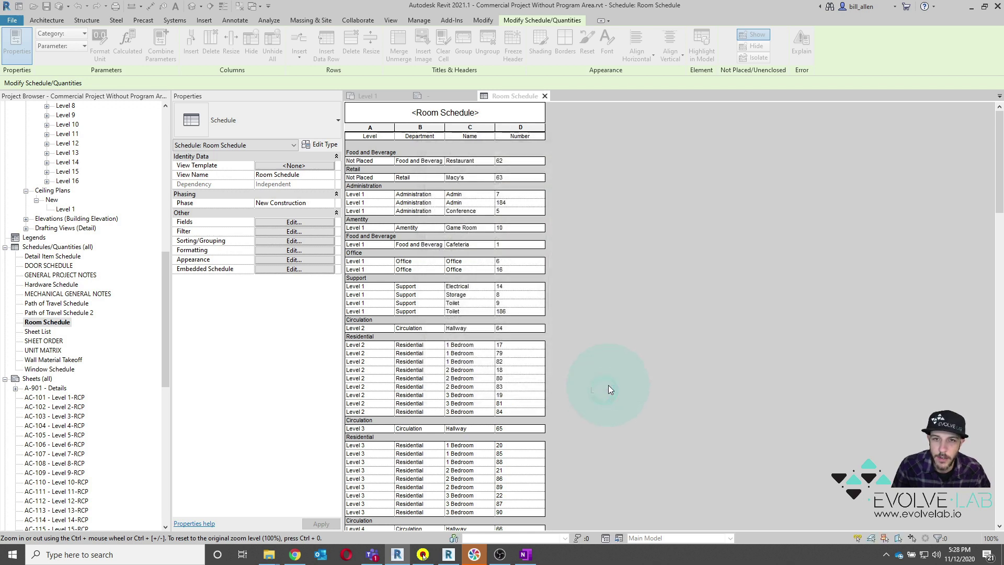
- Enter Program Areas of 300, 150 and 500 SF for the three Administration rooms
left_click(584, 152)
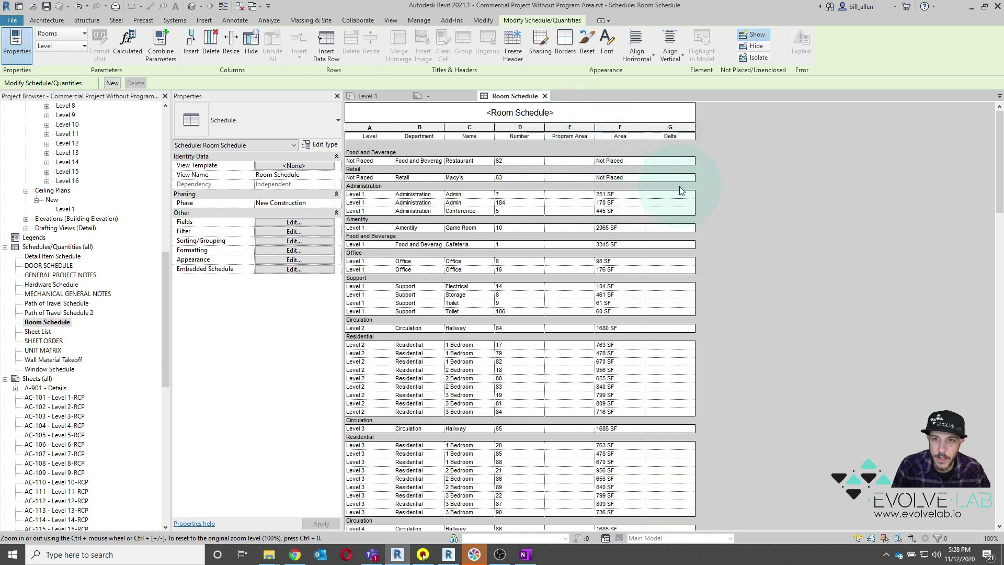
left_click(572, 194)
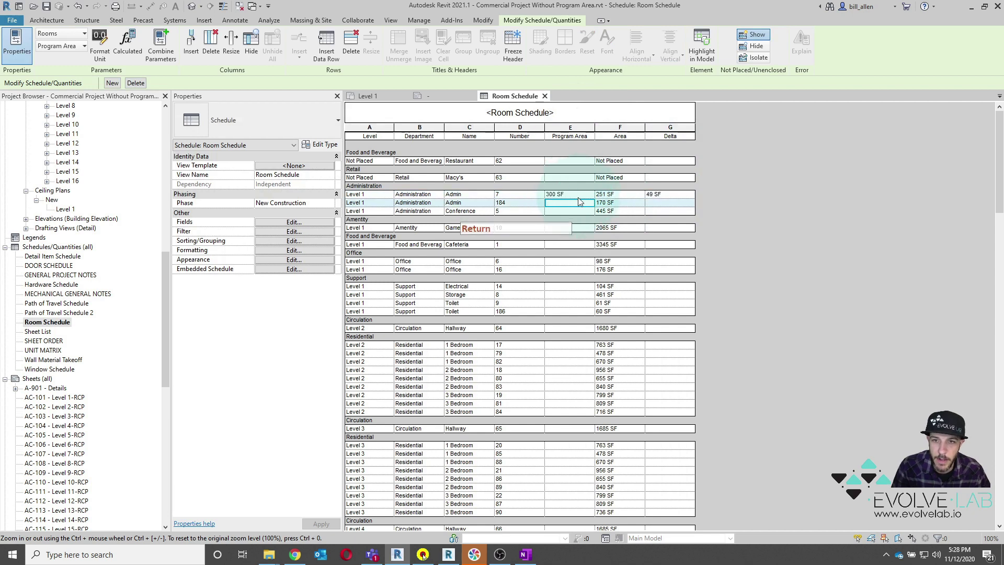
left_click(574, 206)
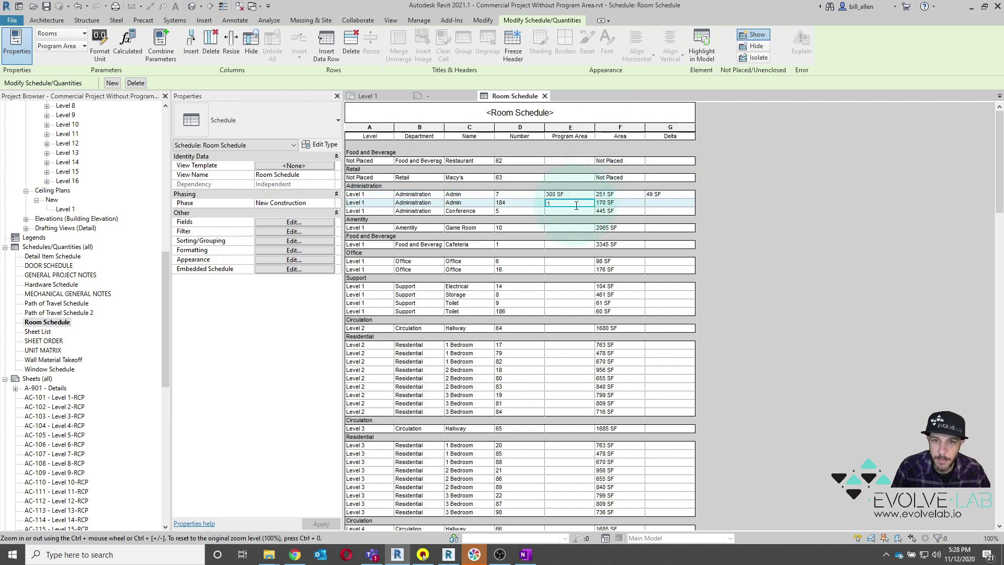
type("150")
left_click(572, 211)
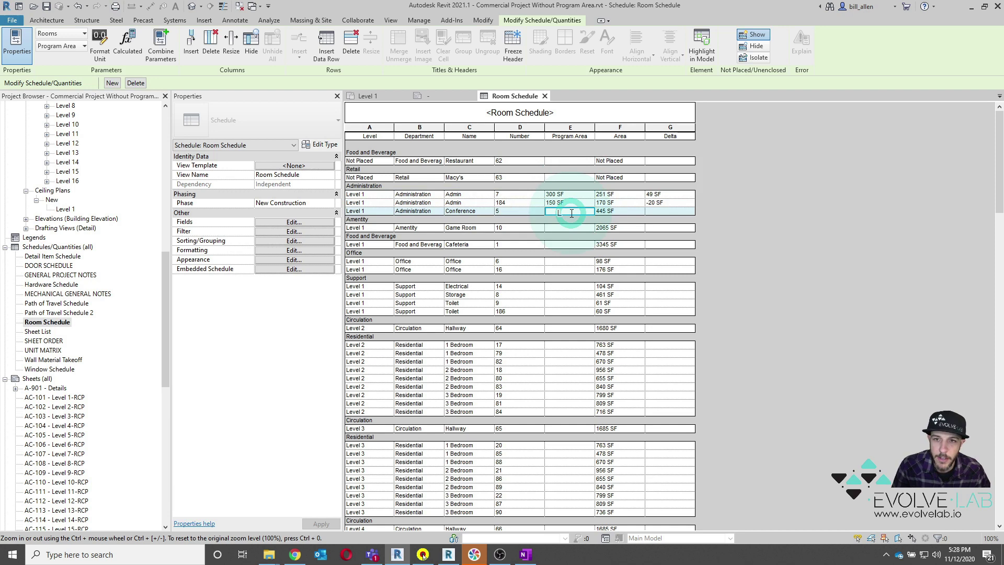
left_click(639, 205)
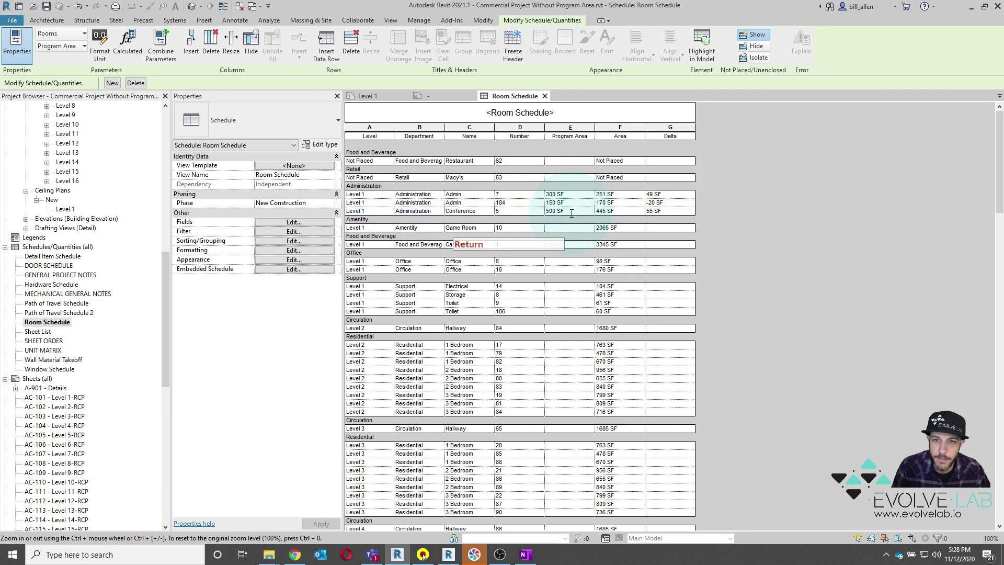
left_click(663, 205)
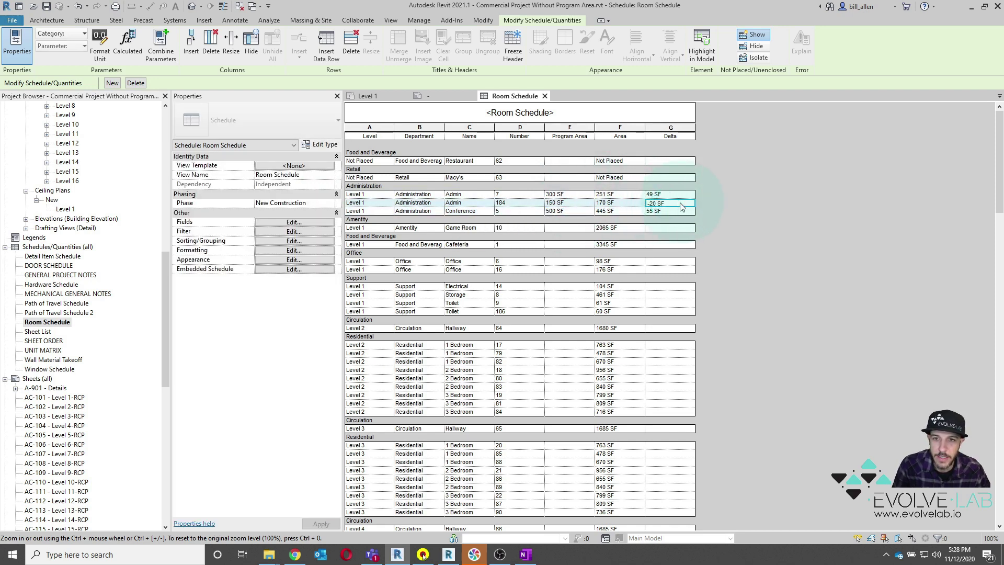
left_click(291, 241)
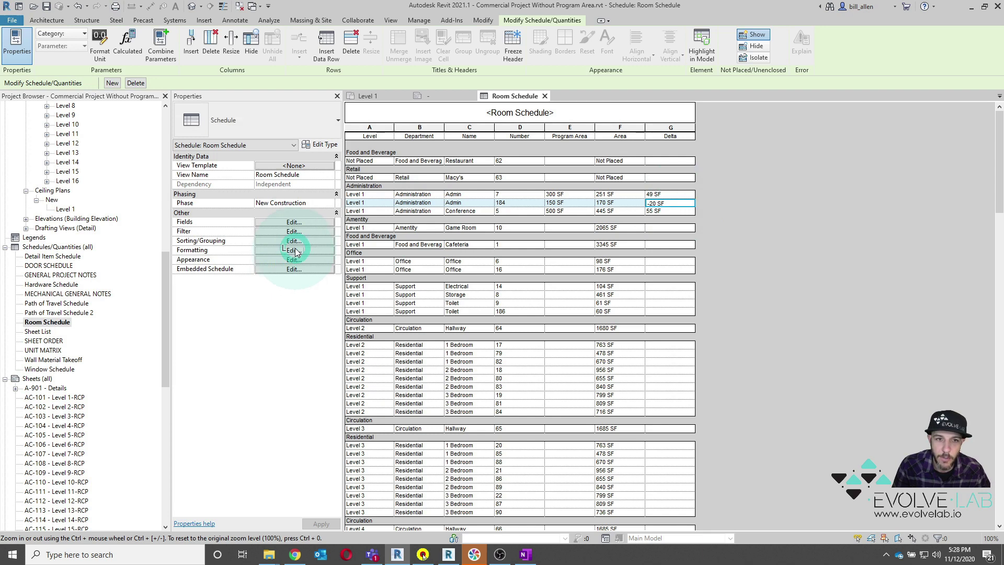
- Add a conditional format filling Delta values less than 0 SF with a red background
left_click(295, 250)
left_click(479, 234)
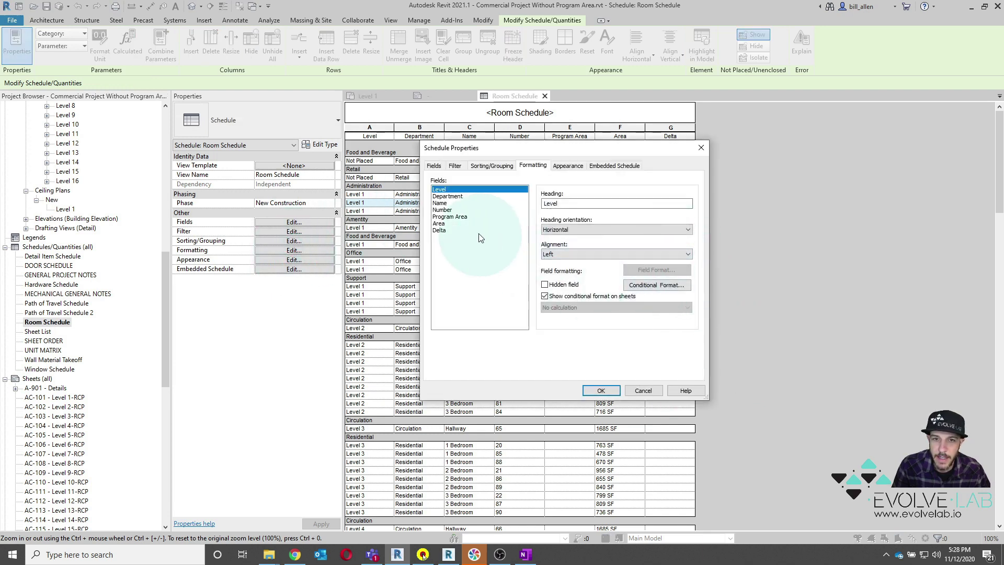
left_click(440, 231)
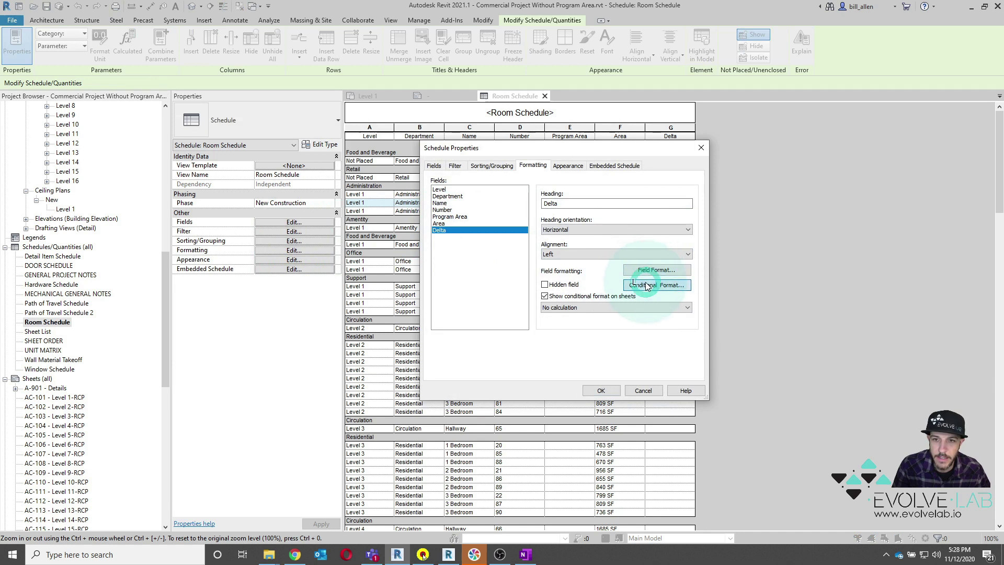
left_click(653, 285)
left_click(518, 253)
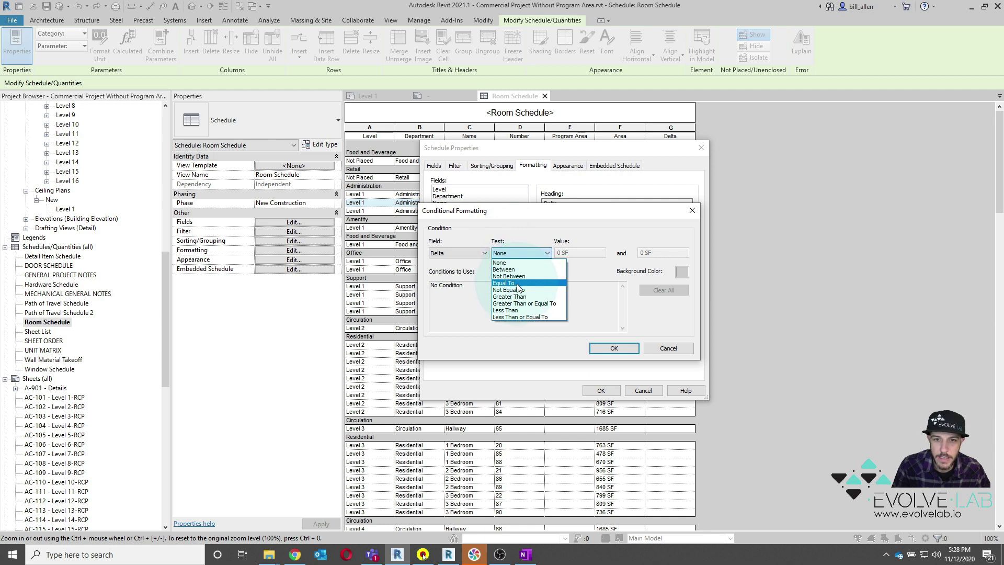
left_click(505, 310)
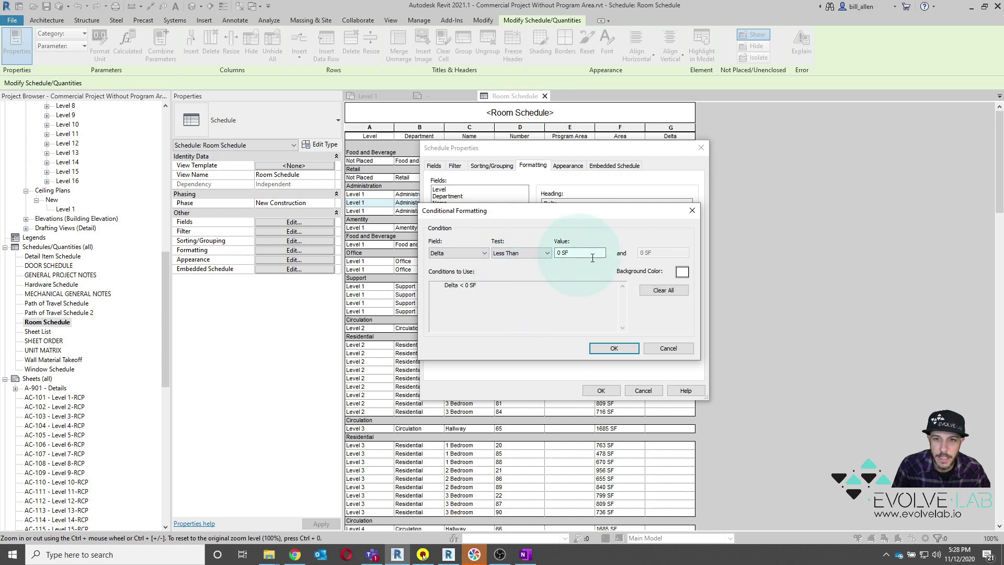
left_click(683, 270)
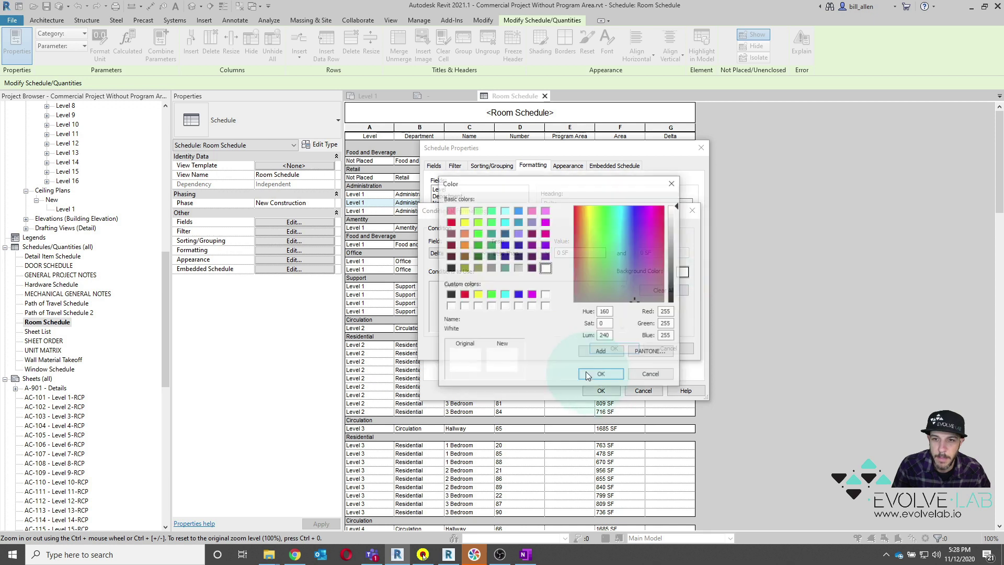
left_click(463, 294)
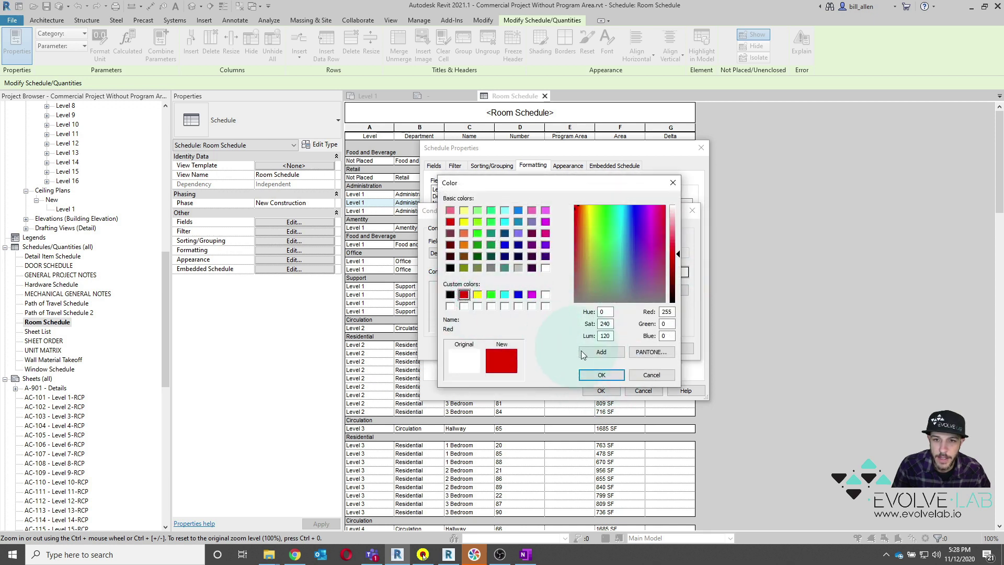
left_click(600, 375)
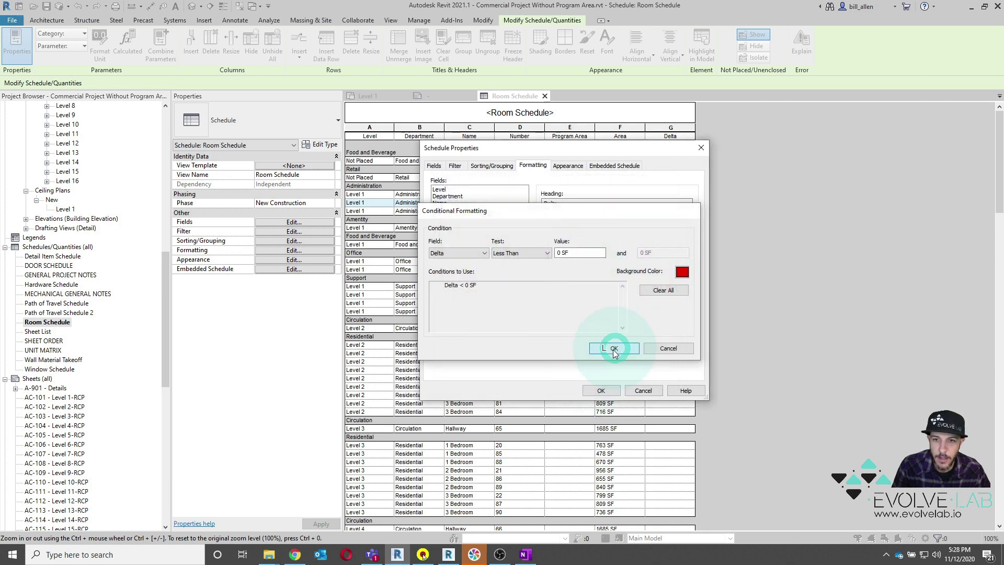
left_click(609, 347)
left_click(603, 390)
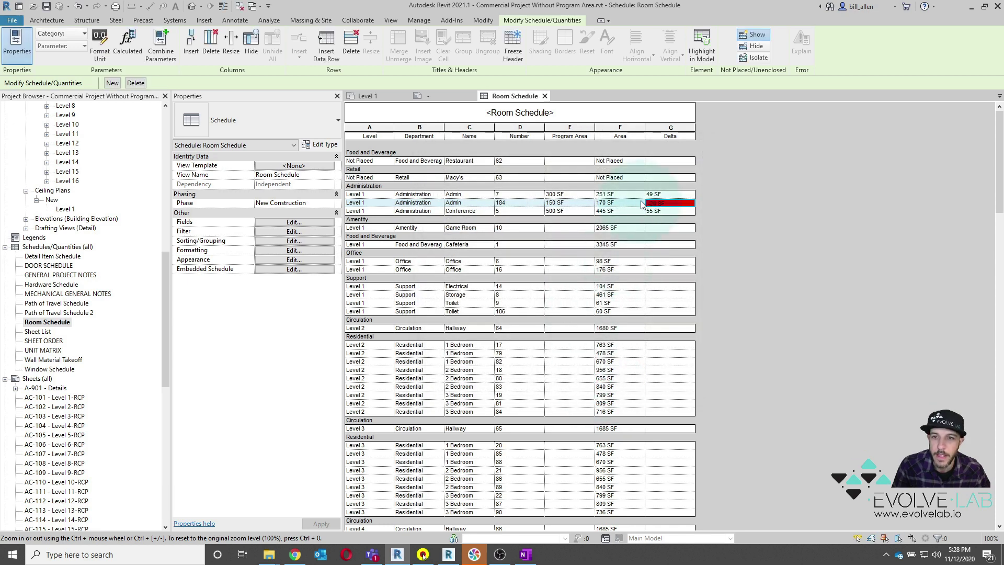
- Enter 2000 SF as the Game Room's Program Area
left_click(580, 228)
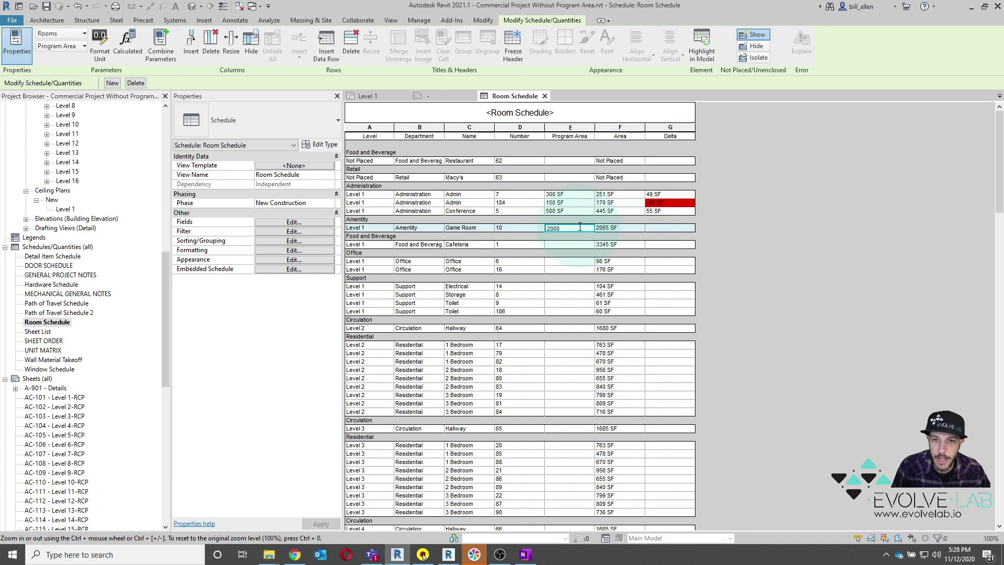
key("Return")
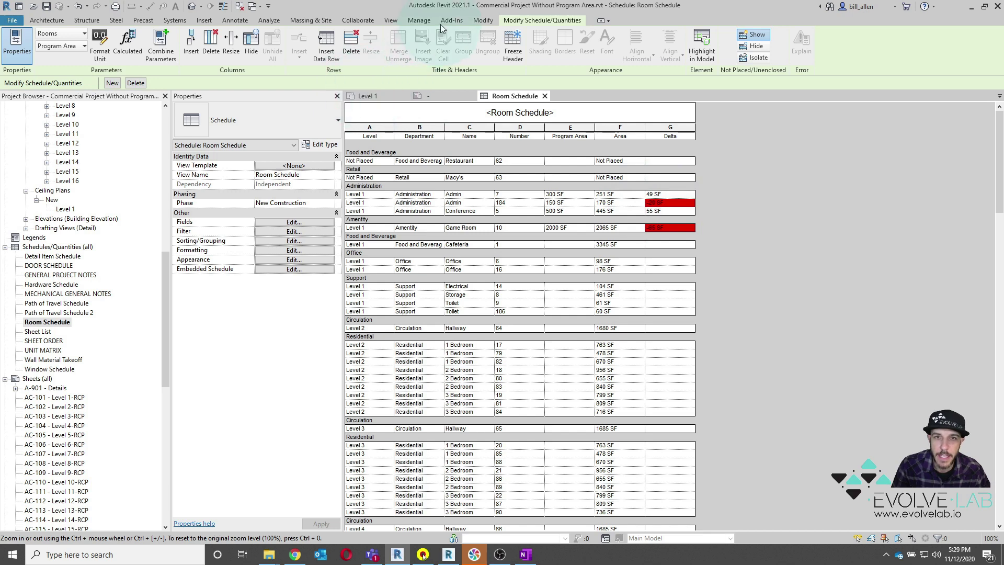
left_click(390, 21)
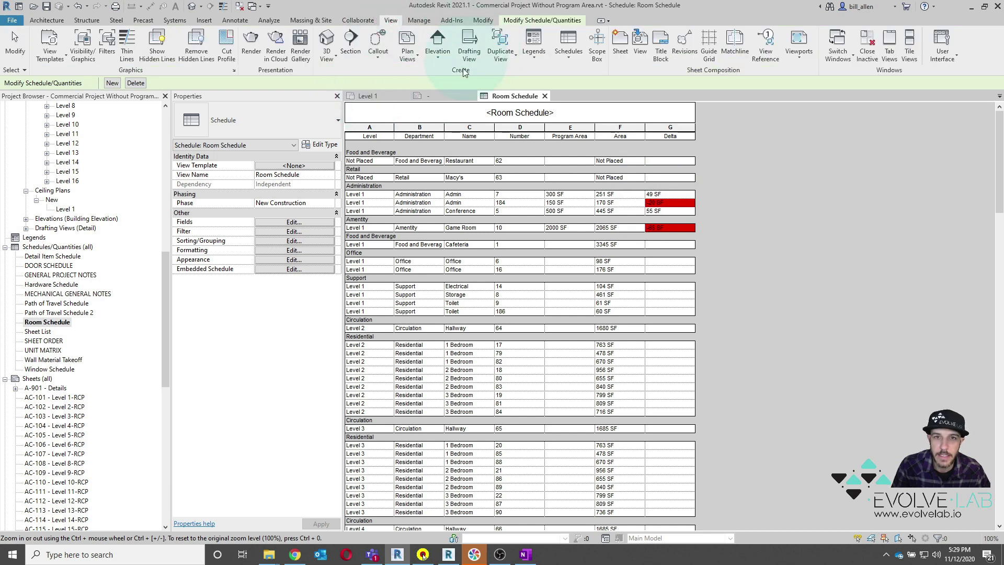
- Close the M_Room Tag family, answering its save prompt, and activate the Level 1 plan
left_click(471, 96)
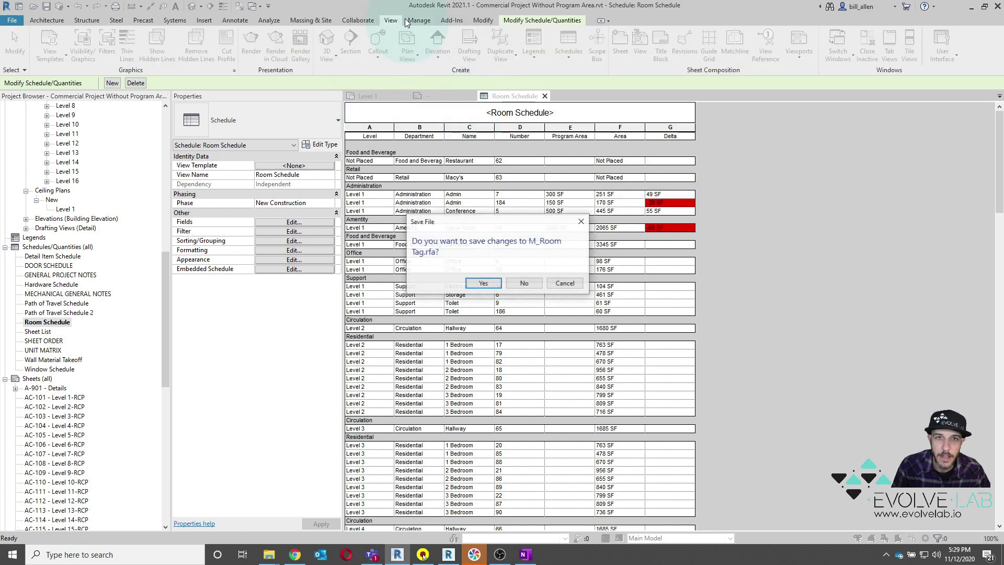
left_click(523, 282)
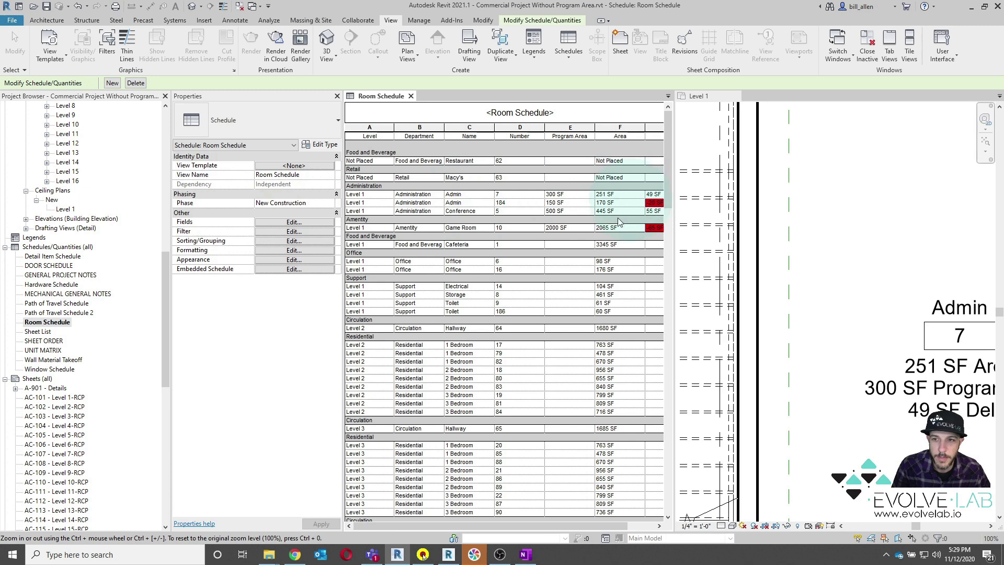
left_click(810, 228)
scroll(809, 238, "down", 2)
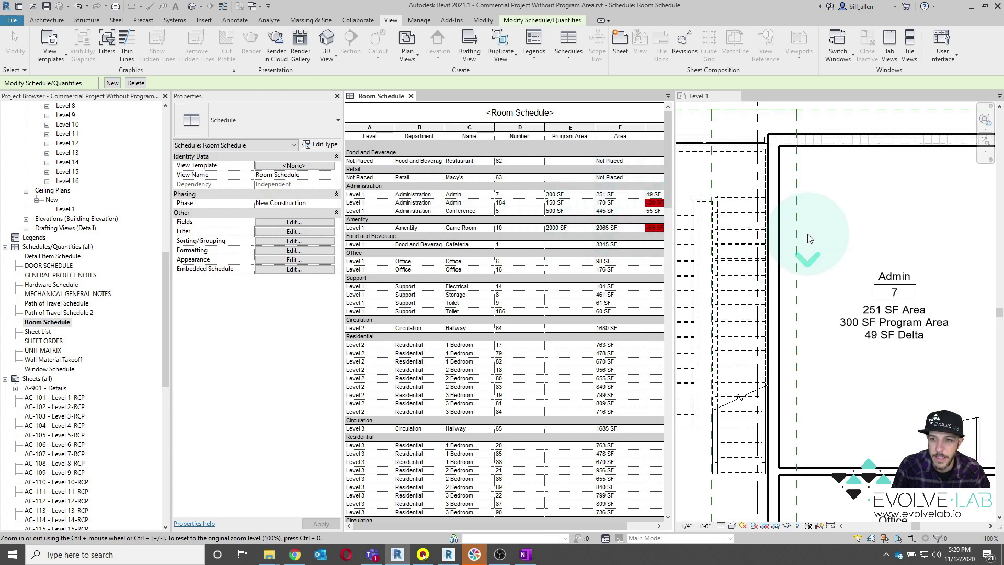
scroll(809, 238, "down", 3)
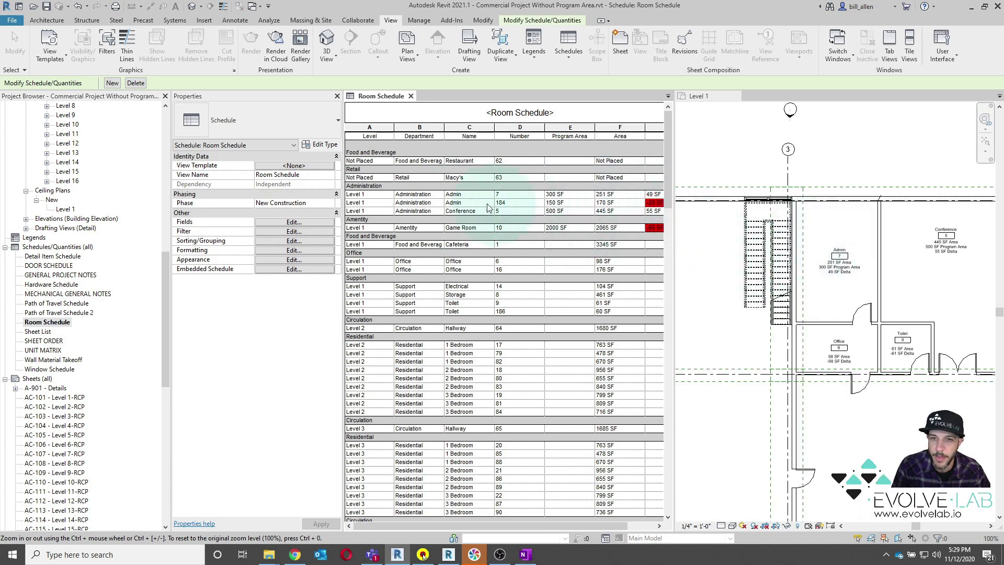
- Select the Admin 184 row in the Room Schedule, then clear the plan selection
left_click(373, 204)
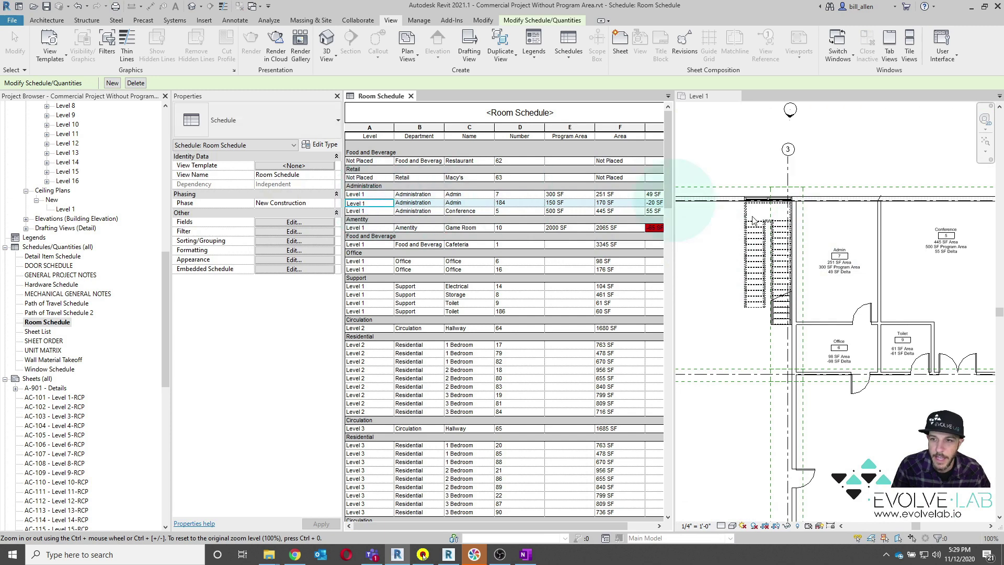
scroll(732, 280, "down", 3)
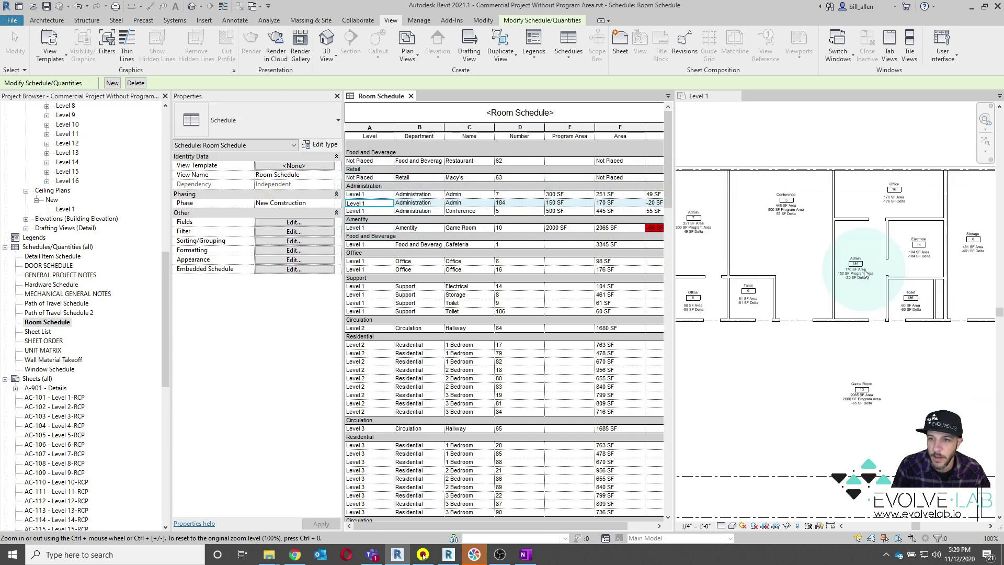
scroll(861, 268, "up", 5)
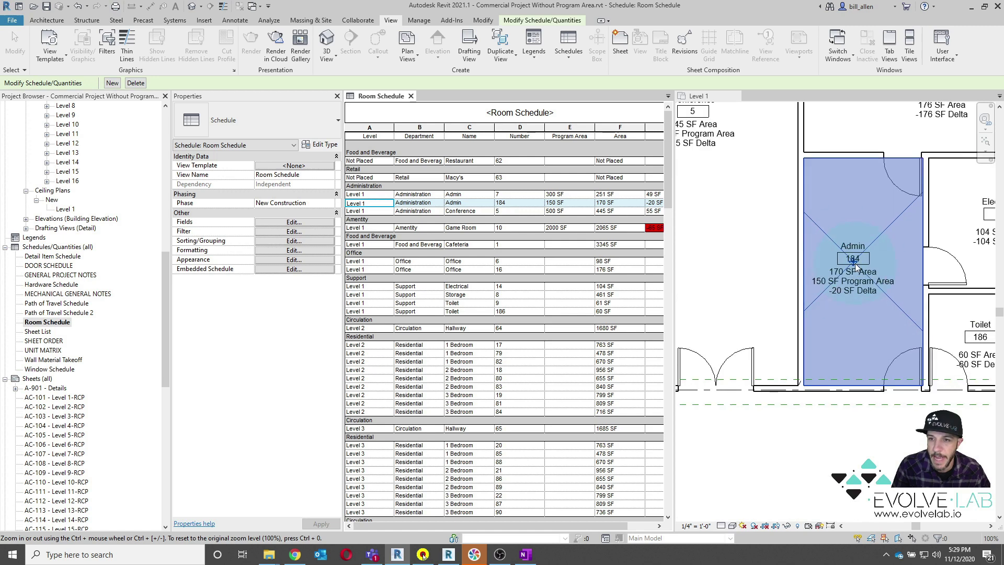
left_click(771, 249)
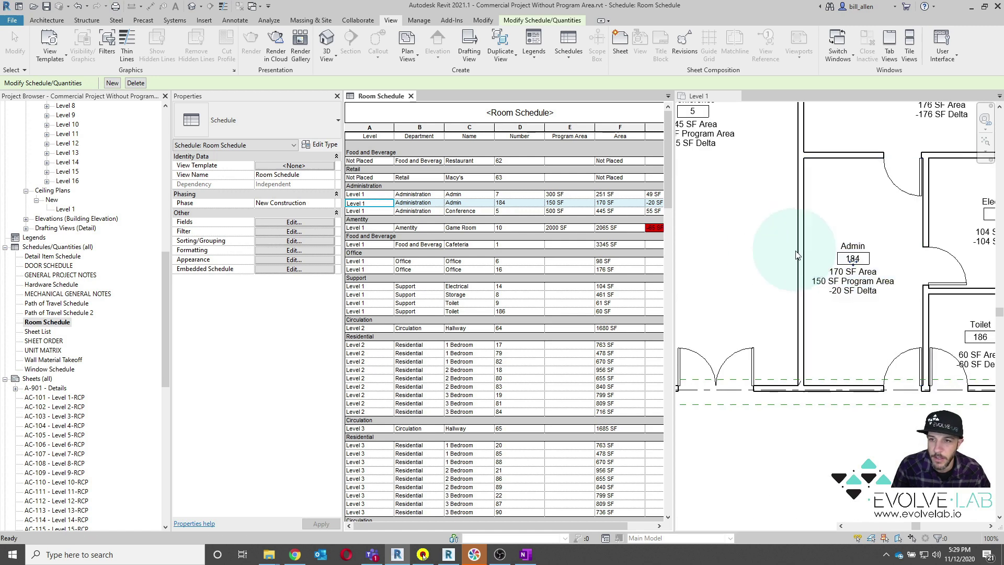
- Move Admin's left wall until Admin is 150 SF with 0 SF Delta, then nudge its tag right
left_click(841, 292)
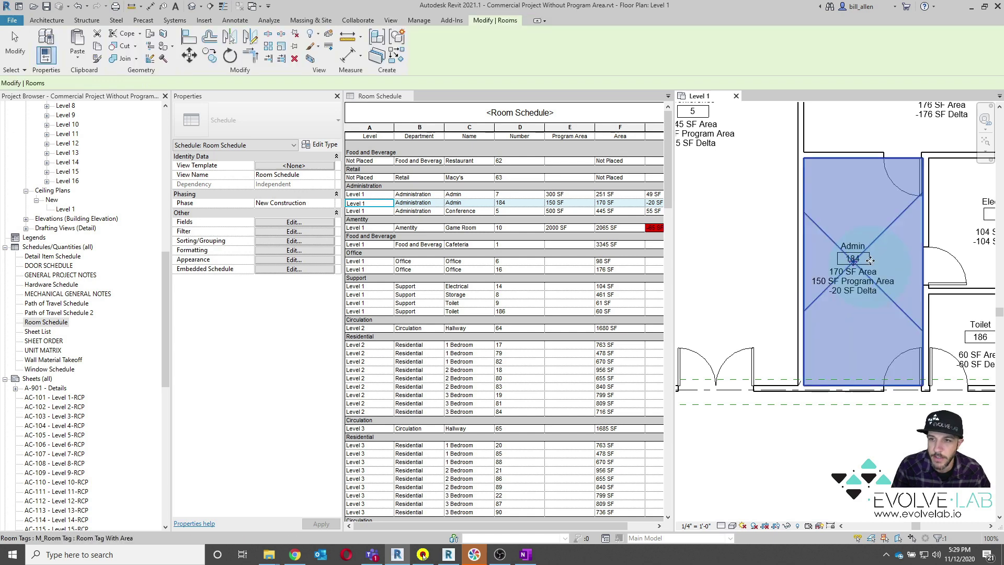
left_click(849, 147)
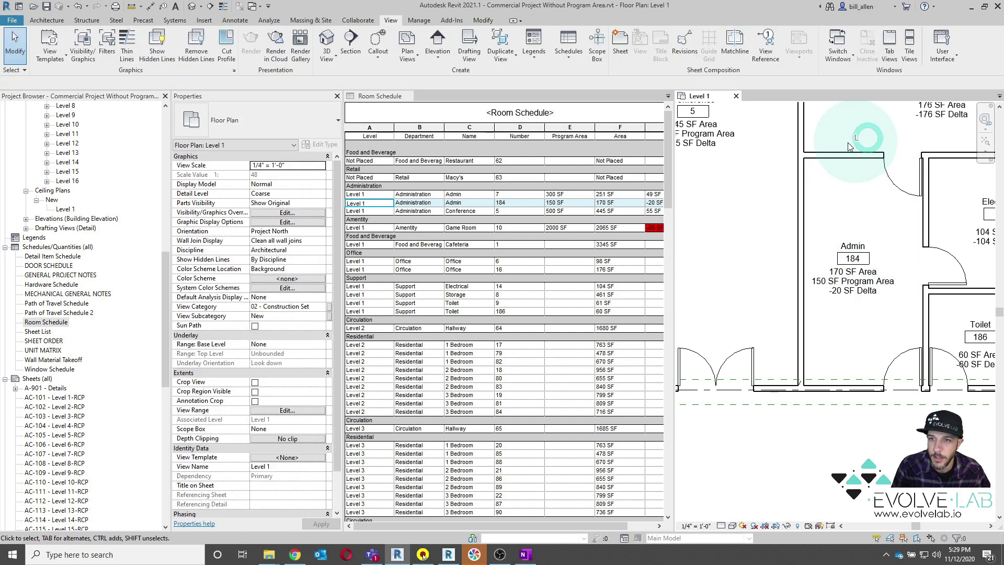
left_click(800, 201)
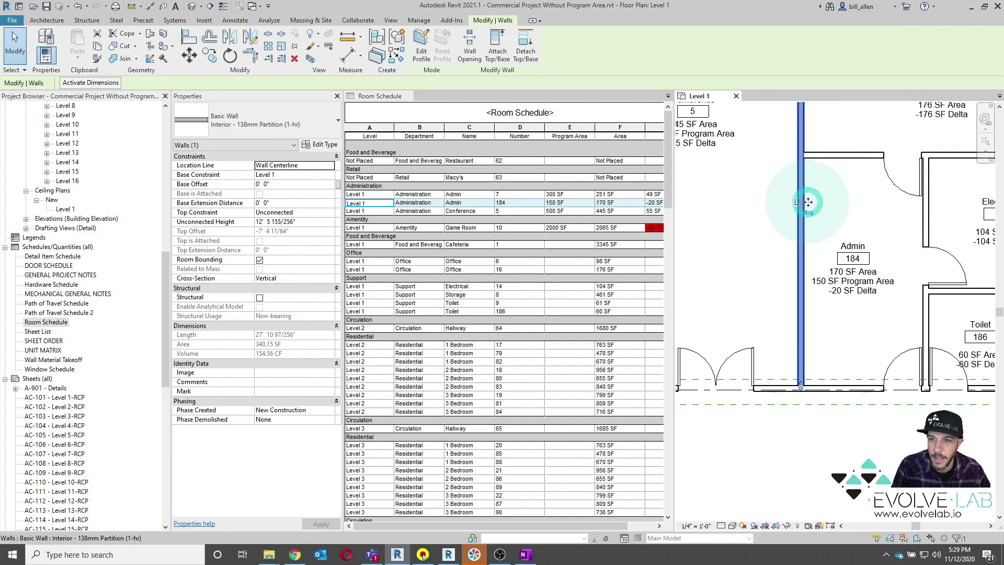
left_click_drag(811, 202, 635, 210)
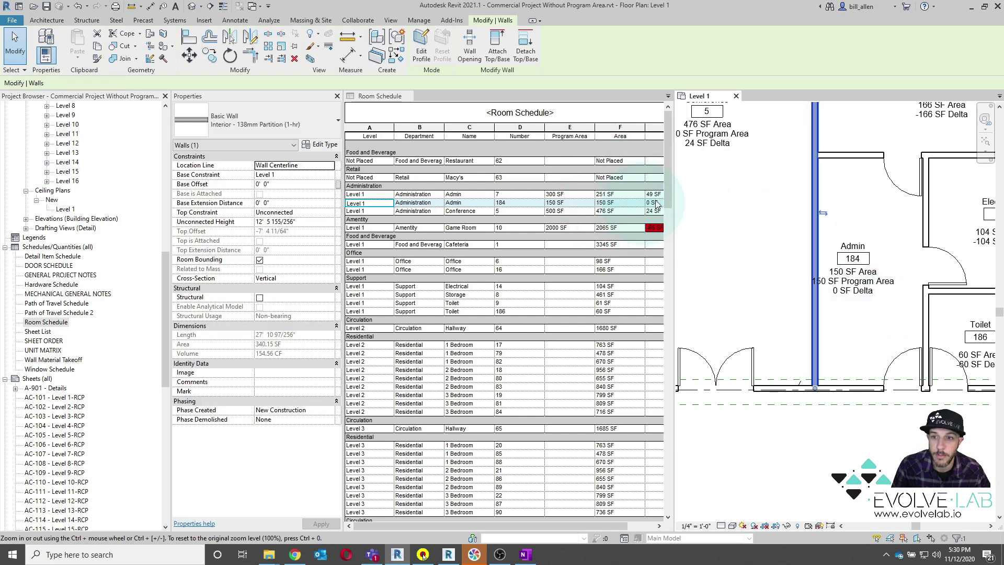
left_click(863, 293)
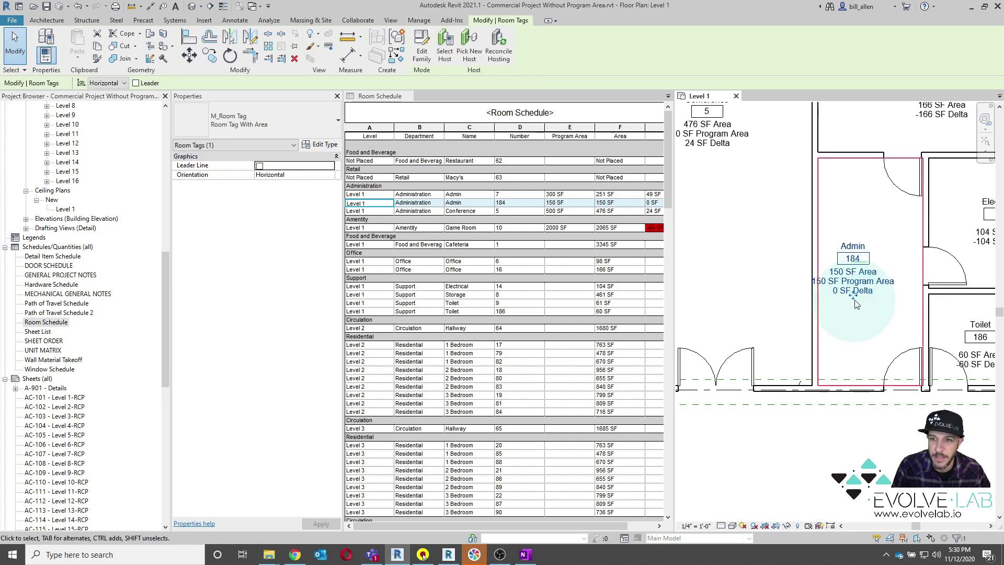
left_click_drag(865, 297, 877, 297)
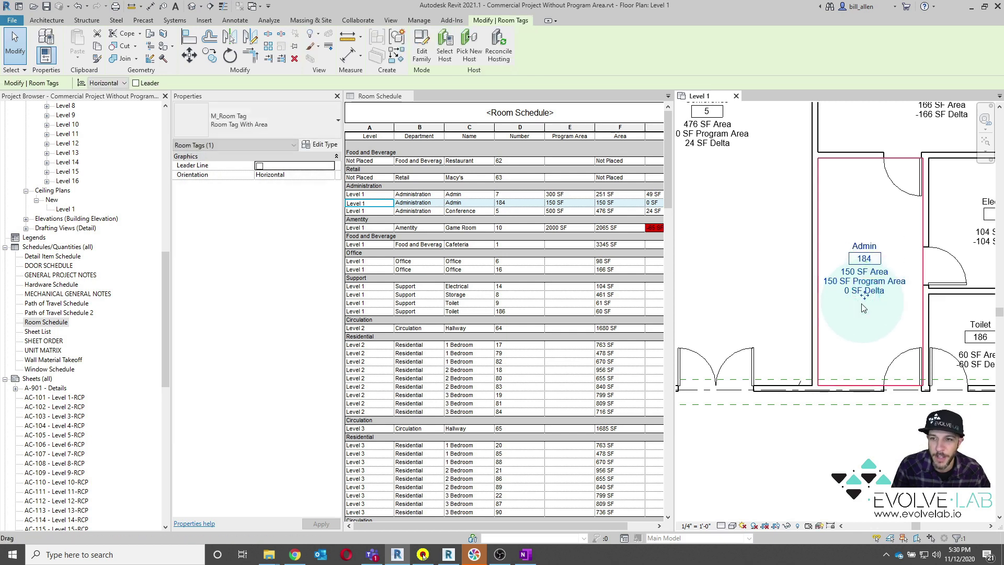